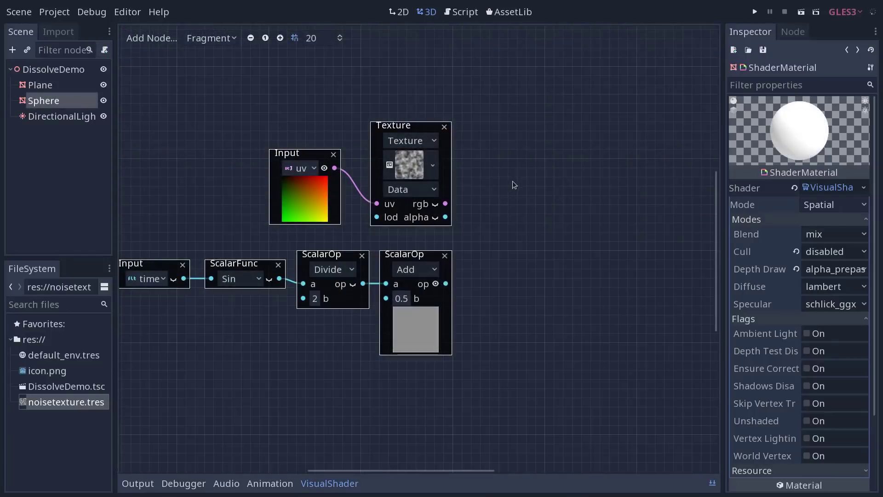
- Insert a ScalarOp operator node from the Add Node popup on the empty shader canvas
{"action": "right_click", "coordinate": [514, 185]}
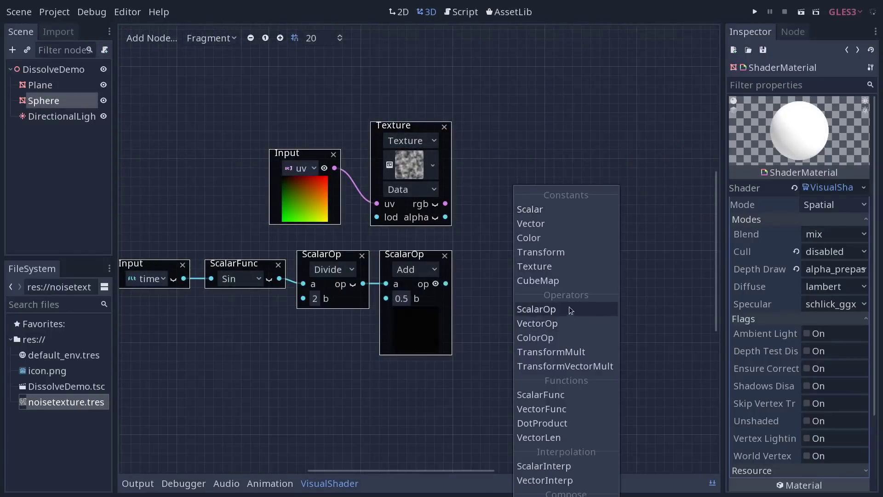
{"action": "left_click", "coordinate": [536, 309]}
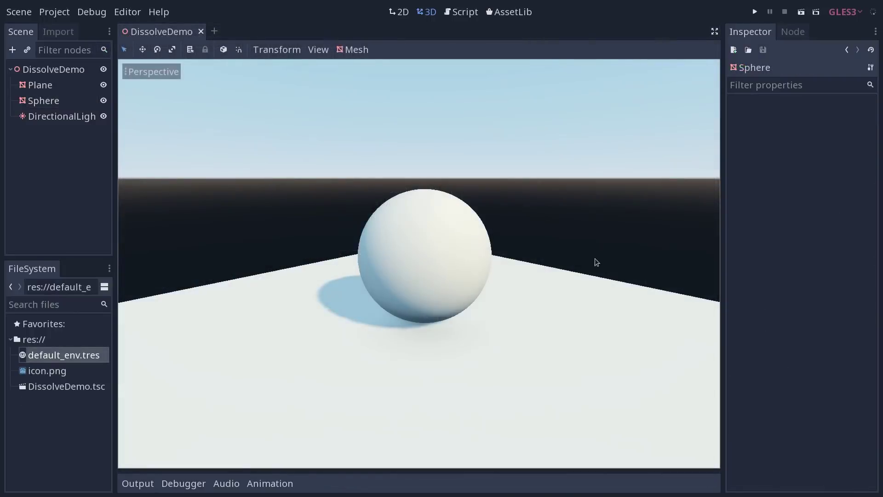
- Select the Sphere, zoom in on it, and open its empty material slot 0 options
{"action": "scroll", "coordinate": [594, 244], "scroll_direction": "down", "scroll_amount": 6}
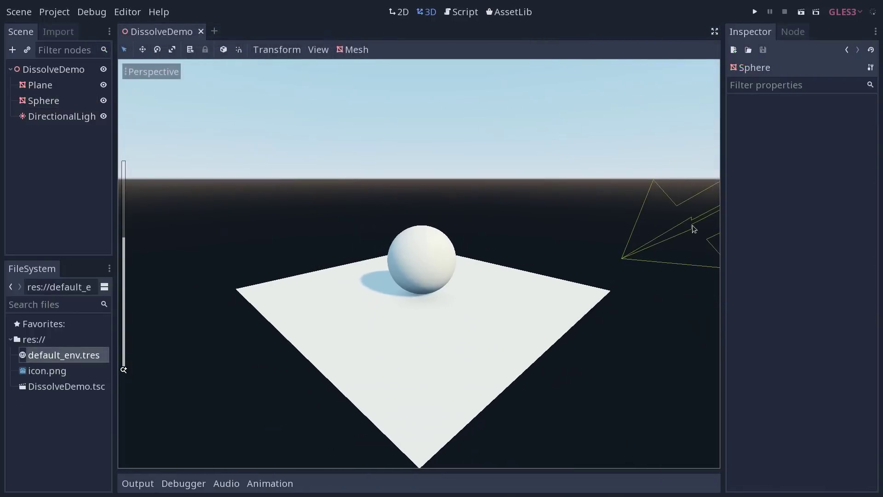
{"action": "left_click", "coordinate": [69, 102]}
{"action": "scroll", "coordinate": [423, 197], "scroll_direction": "up", "scroll_amount": 4}
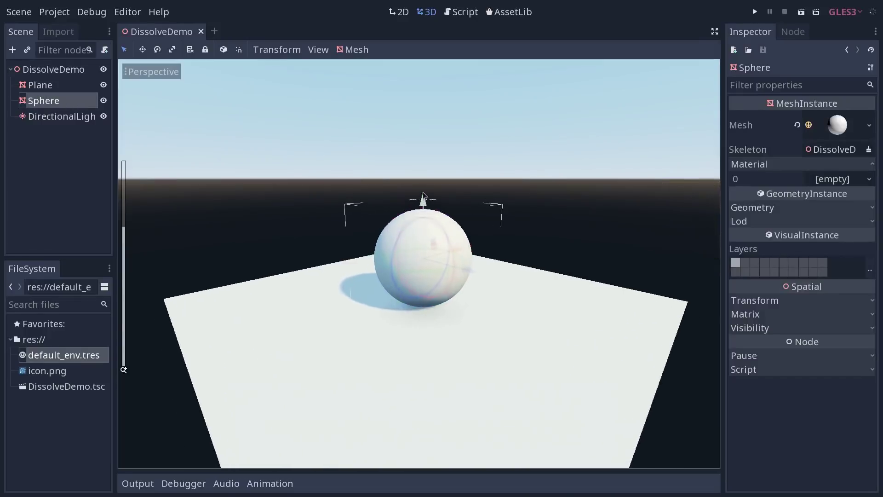
{"action": "scroll", "coordinate": [425, 184], "scroll_direction": "up", "scroll_amount": 3}
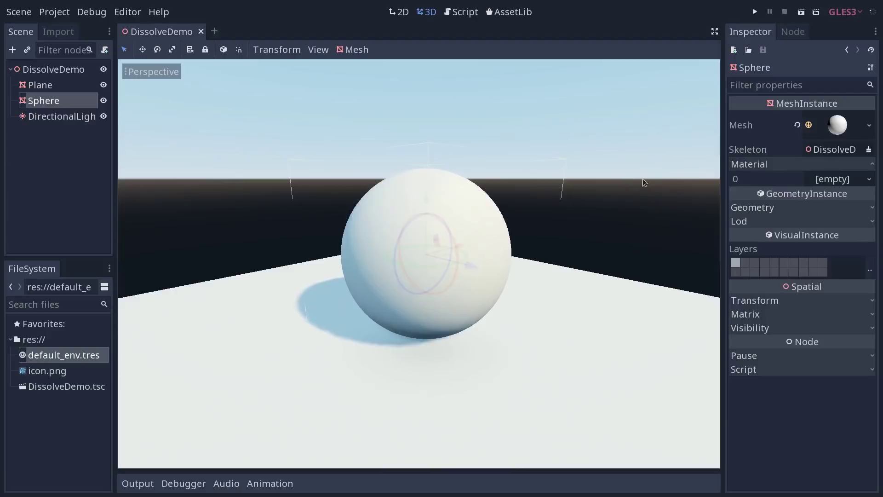
{"action": "left_click", "coordinate": [868, 179]}
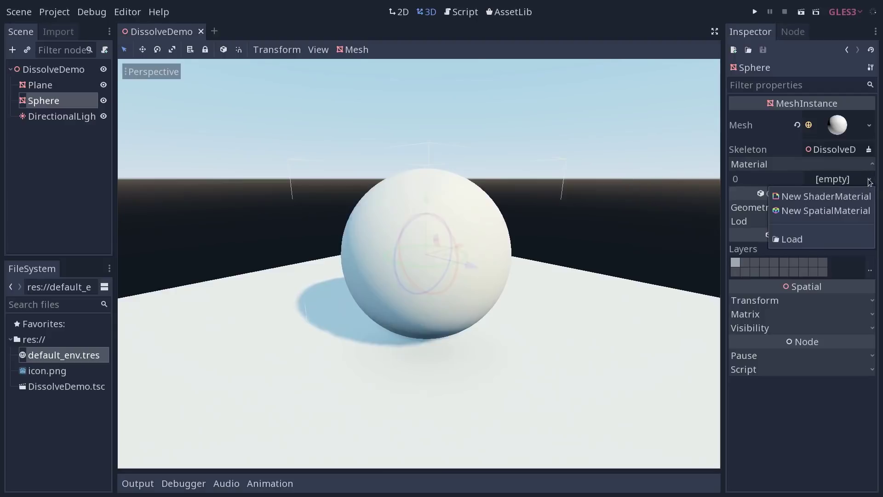
- Assign a new ShaderMaterial with a new VisualShader to the sphere and open the shader graph
{"action": "left_click", "coordinate": [826, 196]}
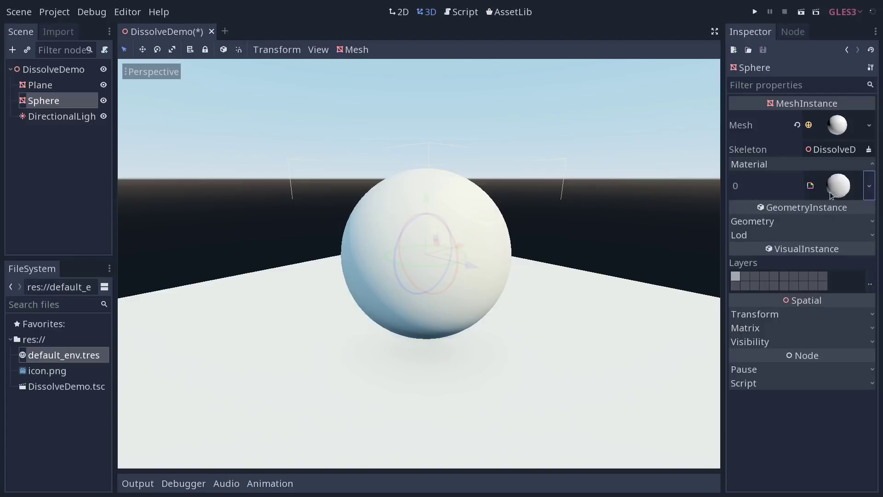
{"action": "left_click", "coordinate": [839, 184]}
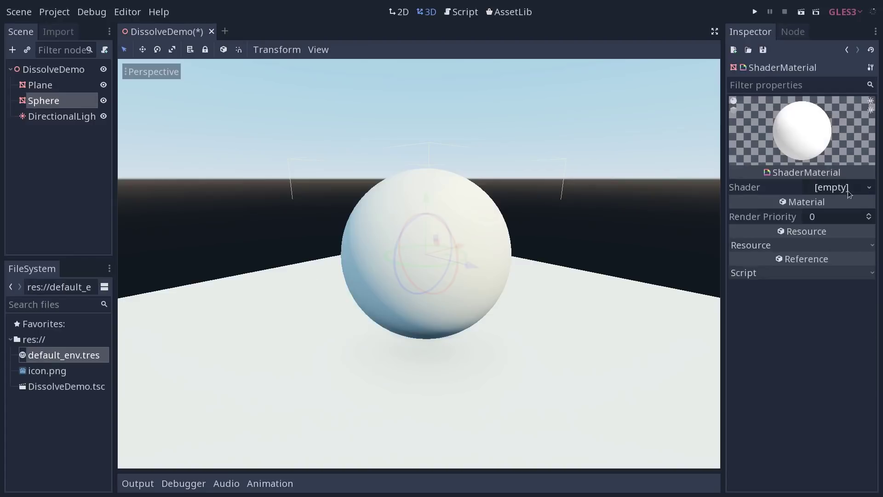
{"action": "left_click", "coordinate": [869, 188]}
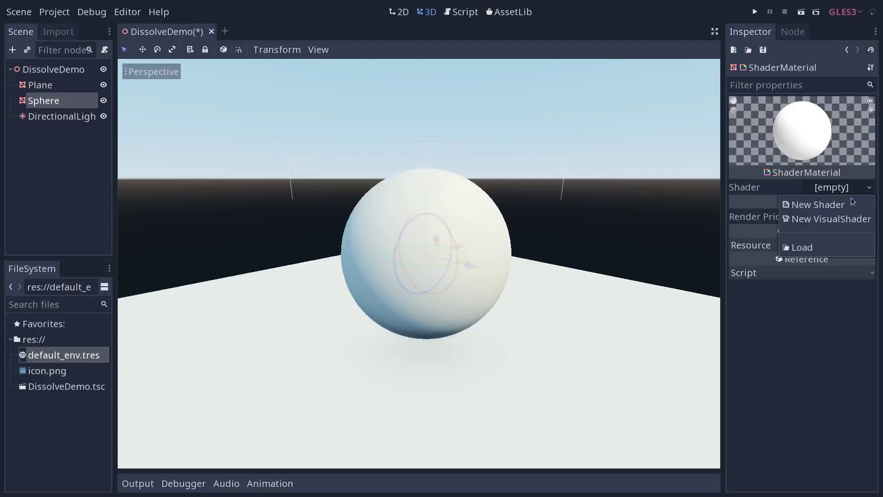
{"action": "left_click", "coordinate": [826, 218]}
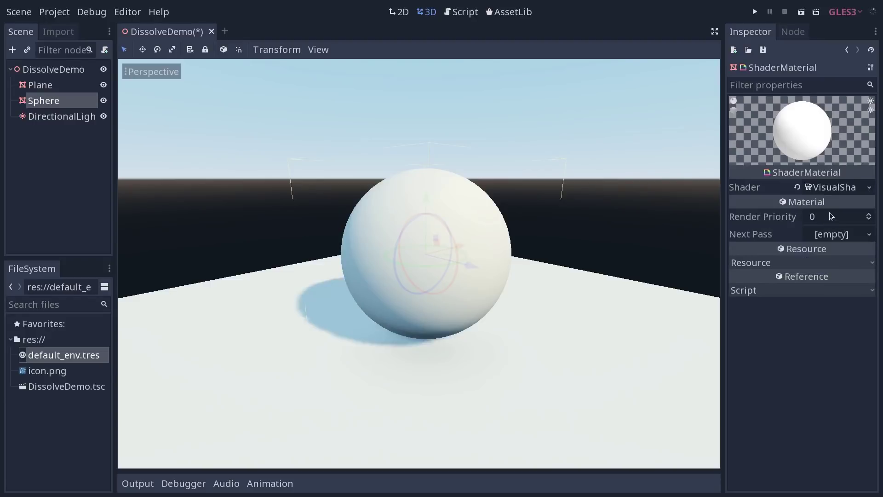
{"action": "left_click", "coordinate": [839, 189]}
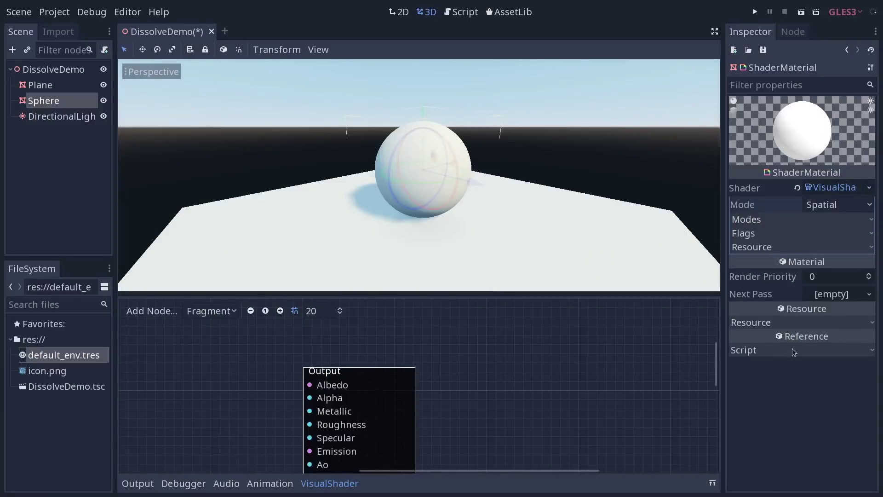
- Keep the shader mode as Spatial and set face culling to disabled
{"action": "left_click", "coordinate": [847, 204]}
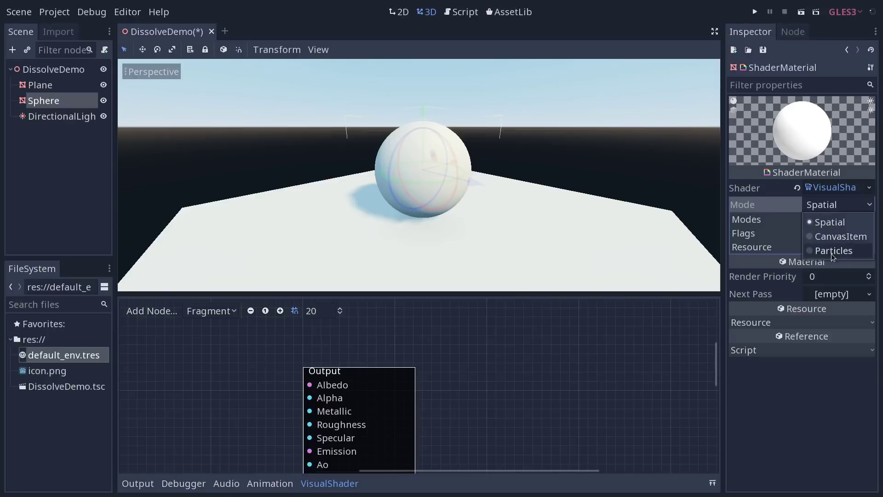
{"action": "left_click", "coordinate": [780, 220]}
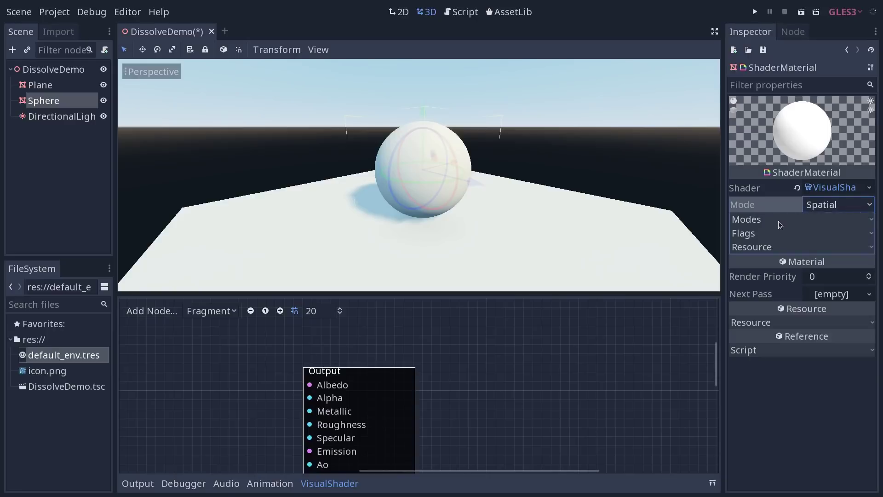
{"action": "left_click", "coordinate": [773, 235]}
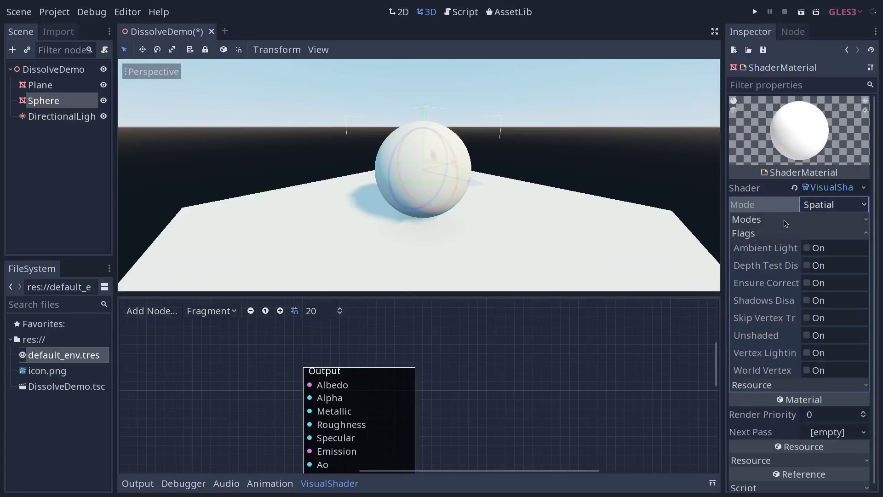
{"action": "left_click", "coordinate": [783, 219]}
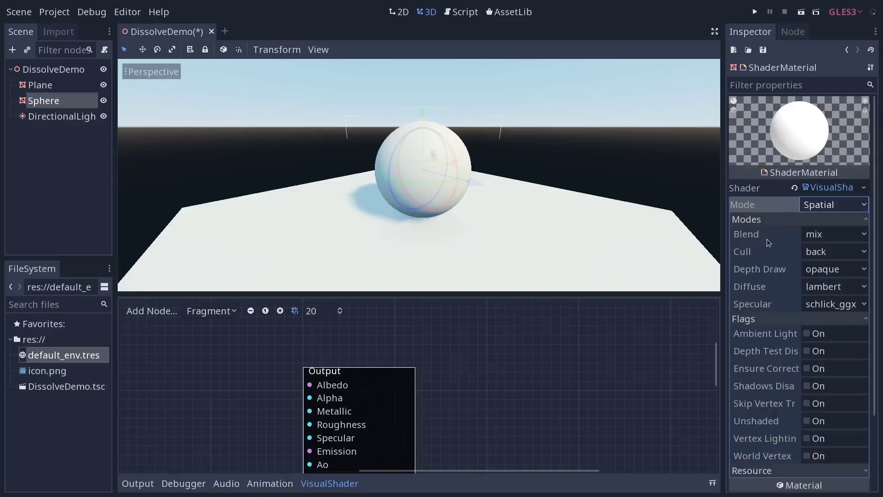
{"action": "left_click", "coordinate": [823, 252]}
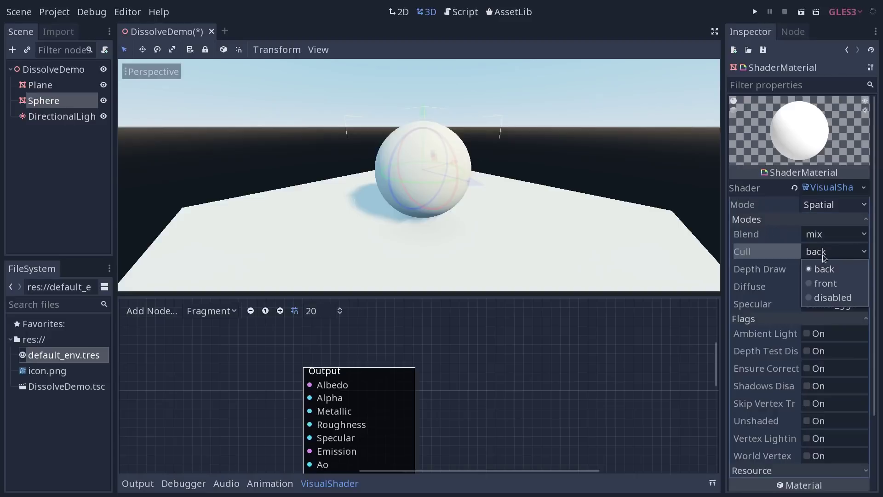
{"action": "left_click", "coordinate": [827, 299]}
- Set Depth Draw to alpha_prepass and enlarge the shader graph panel
{"action": "left_click", "coordinate": [787, 269]}
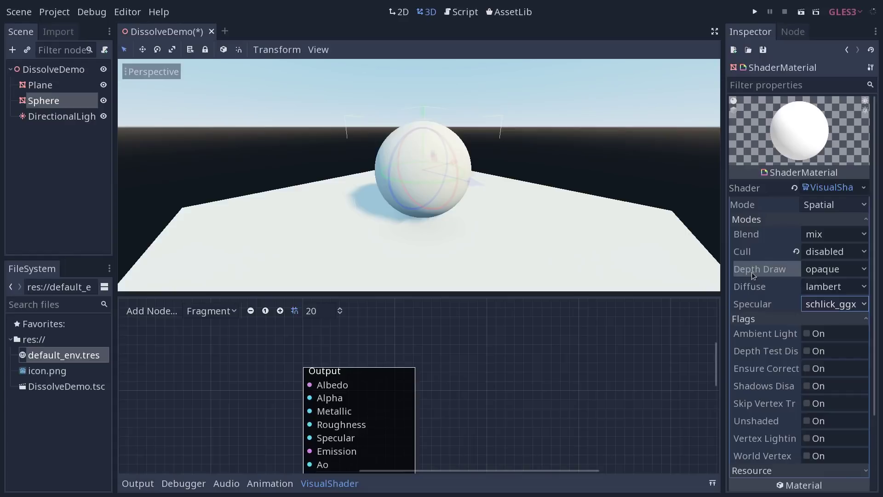
{"action": "left_click", "coordinate": [819, 273]}
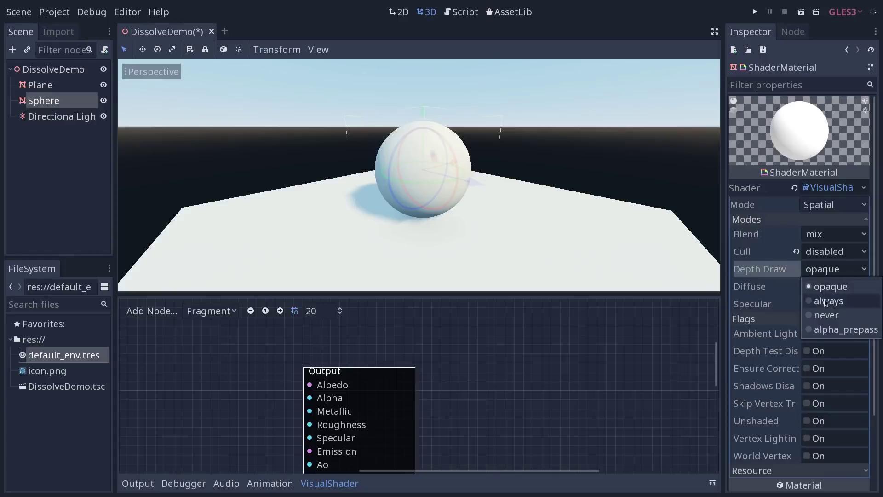
{"action": "left_click", "coordinate": [834, 330]}
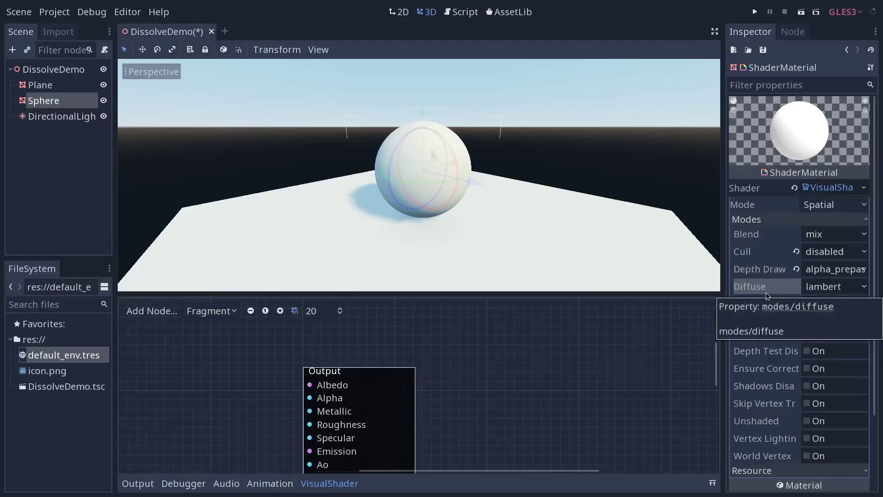
{"action": "left_click_drag", "start_coordinate": [425, 294], "coordinate": [426, 270]}
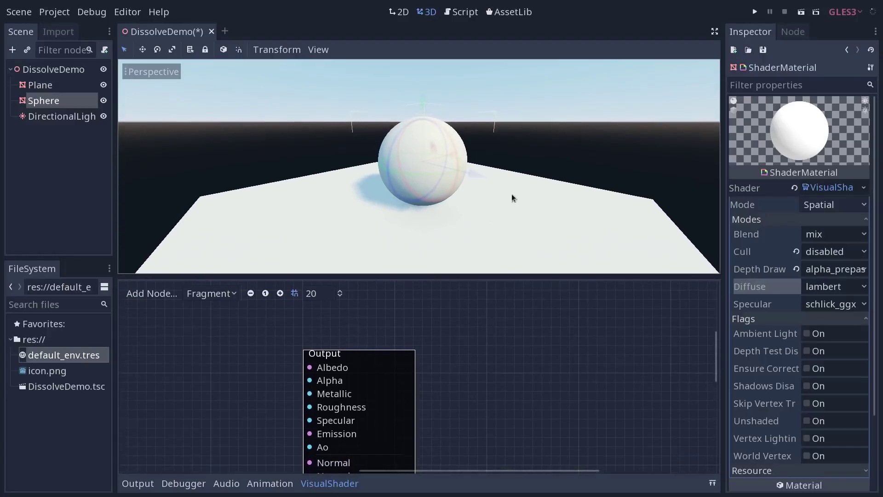
- Maximize the shader graph and pan the Output node right, staying on the Fragment stage
{"action": "left_click", "coordinate": [713, 485]}
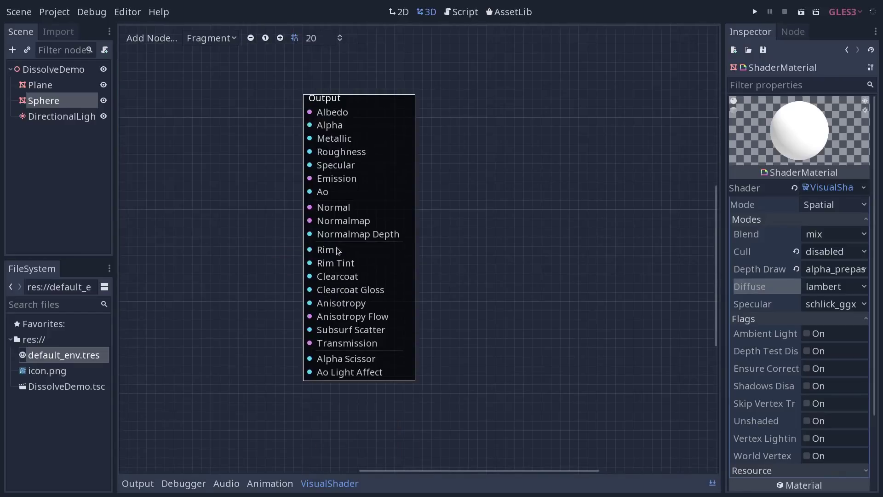
{"action": "middle_click_drag", "start_coordinate": [328, 228], "coordinate": [572, 255]}
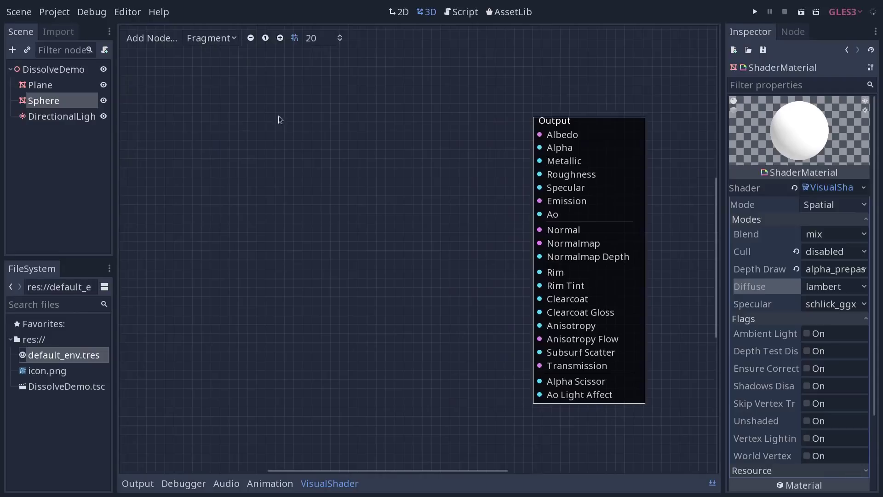
{"action": "left_click", "coordinate": [225, 40]}
{"action": "left_click", "coordinate": [230, 39]}
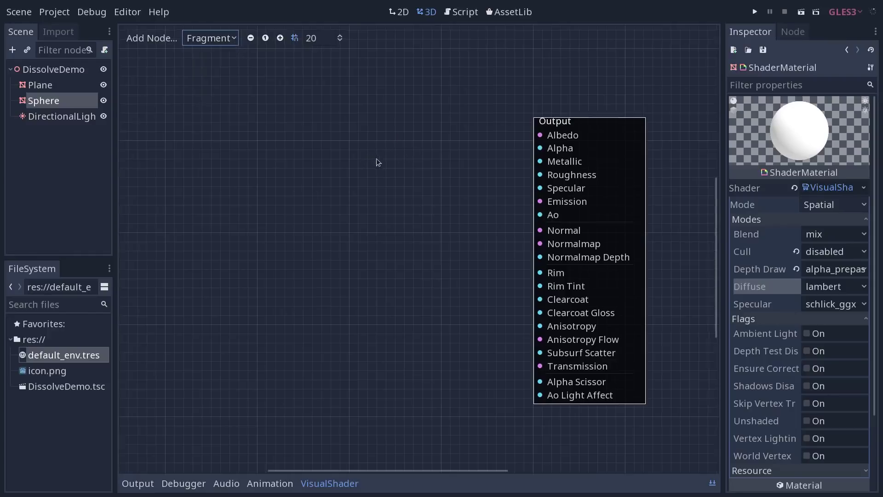
{"action": "middle_click_drag", "start_coordinate": [379, 162], "coordinate": [412, 170]}
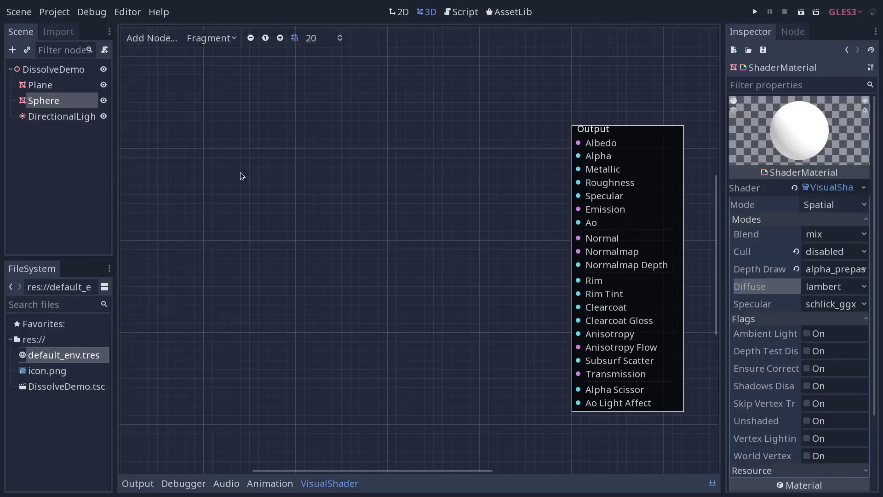
{"action": "left_click", "coordinate": [152, 38]}
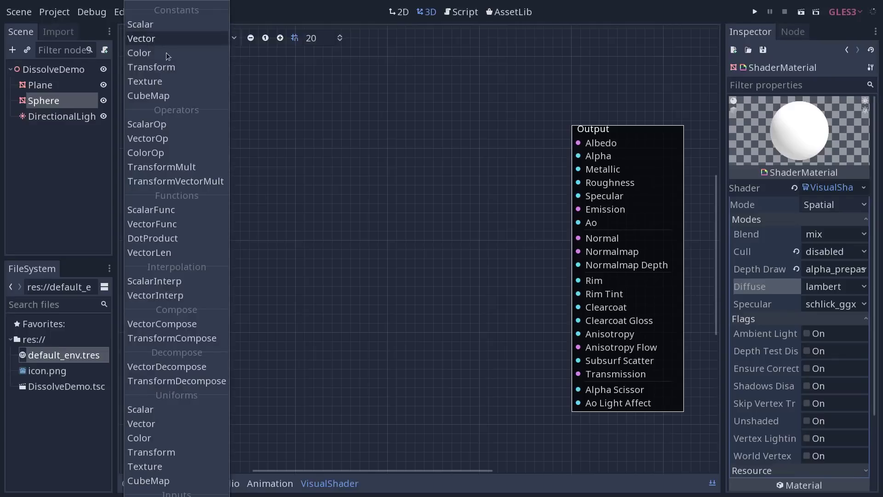
- Add an Input node to the graph at an empty spot
{"action": "left_click", "coordinate": [282, 172]}
{"action": "right_click", "coordinate": [253, 196]}
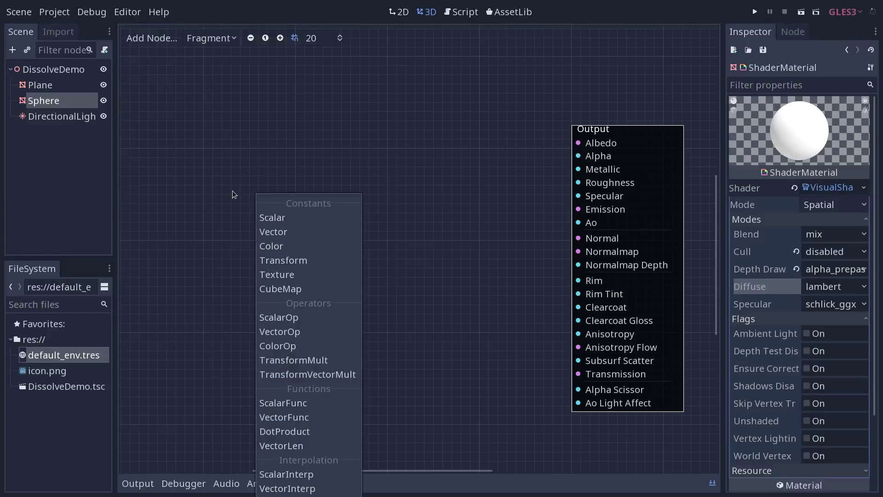
{"action": "left_click", "coordinate": [216, 194]}
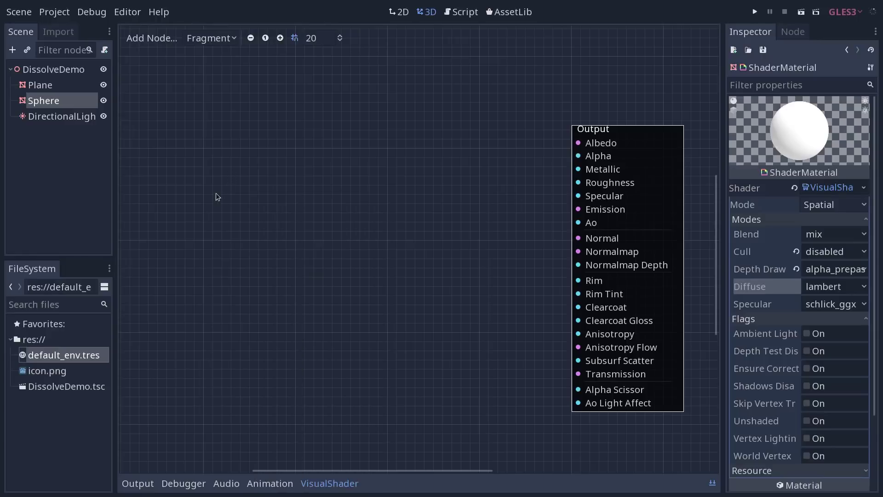
{"action": "right_click", "coordinate": [216, 193]}
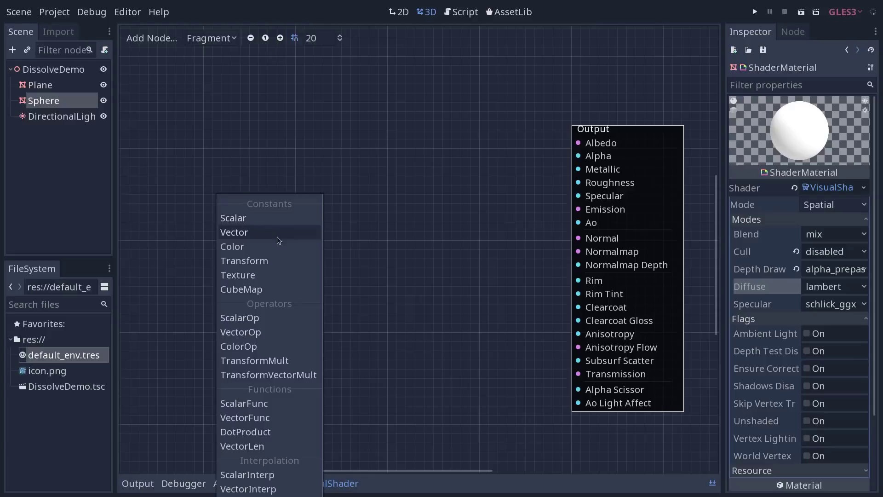
{"action": "scroll", "coordinate": [277, 236], "scroll_direction": "down", "scroll_amount": 5}
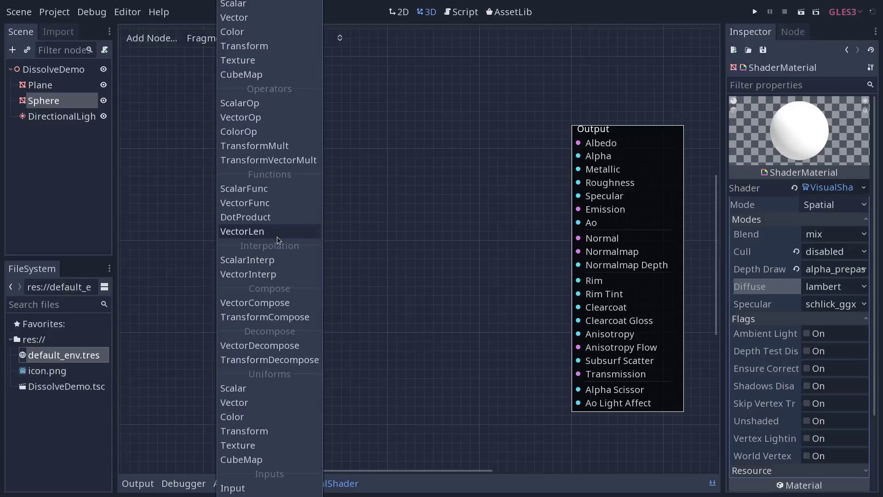
{"action": "scroll", "coordinate": [277, 236], "scroll_direction": "up", "scroll_amount": 1}
{"action": "scroll", "coordinate": [276, 237], "scroll_direction": "down", "scroll_amount": 1}
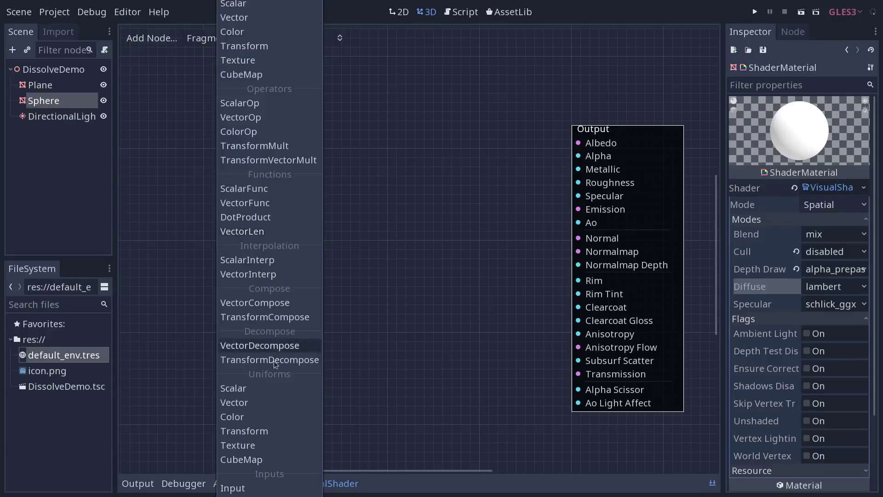
{"action": "left_click", "coordinate": [256, 490]}
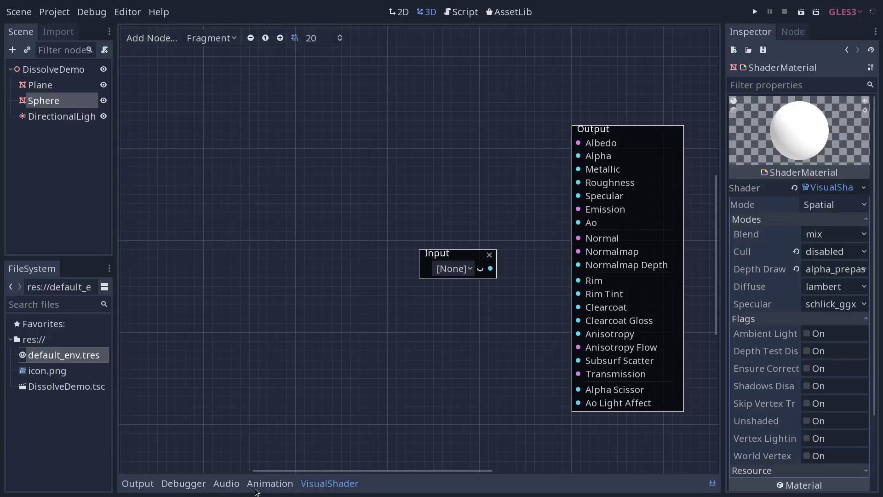
- Set the Input node to uv and move it to the upper left
{"action": "left_click_drag", "start_coordinate": [444, 252], "coordinate": [219, 166]}
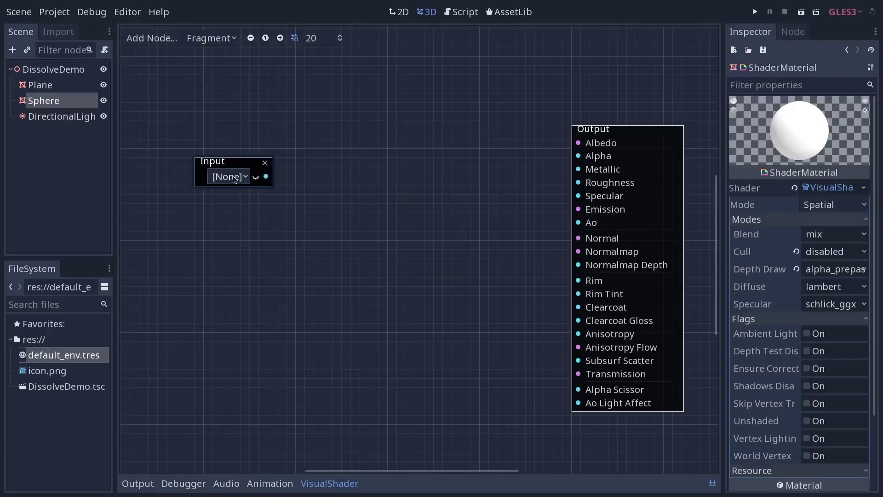
{"action": "left_click", "coordinate": [235, 176]}
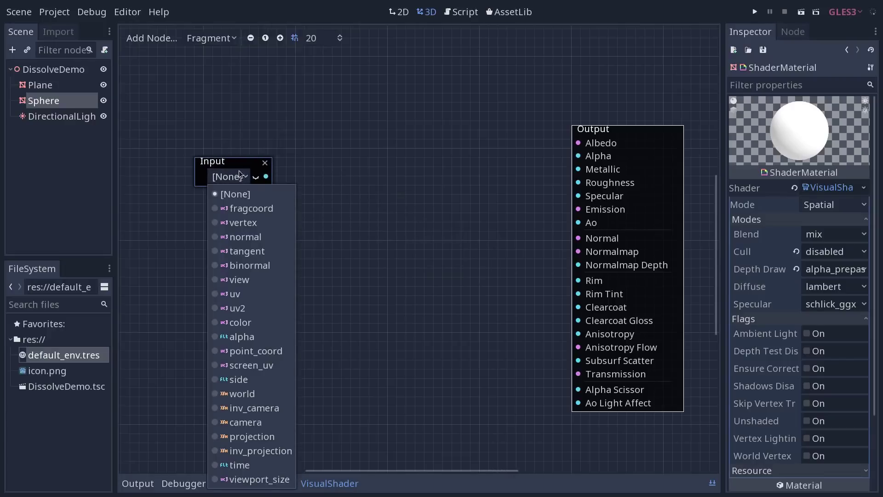
{"action": "left_click", "coordinate": [216, 296]}
{"action": "left_click_drag", "start_coordinate": [241, 180], "coordinate": [214, 163]}
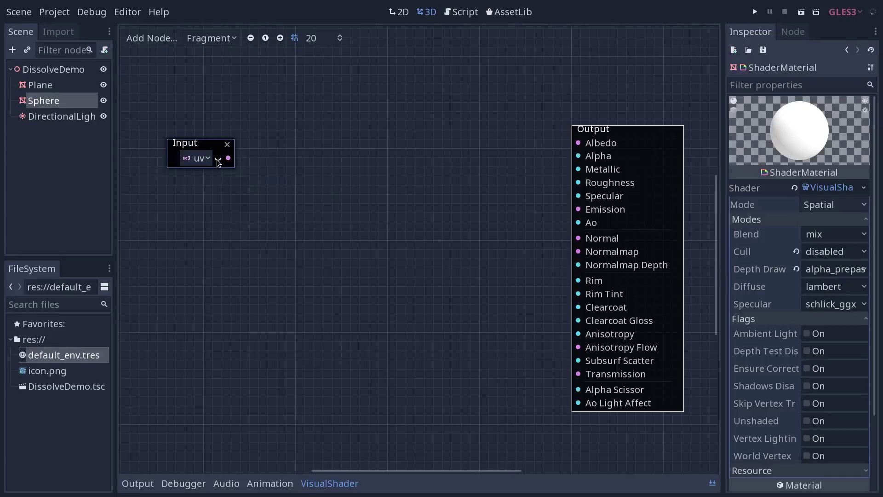
- Turn on the uv input's gradient preview and nudge the node slightly left
{"action": "left_click", "coordinate": [217, 159]}
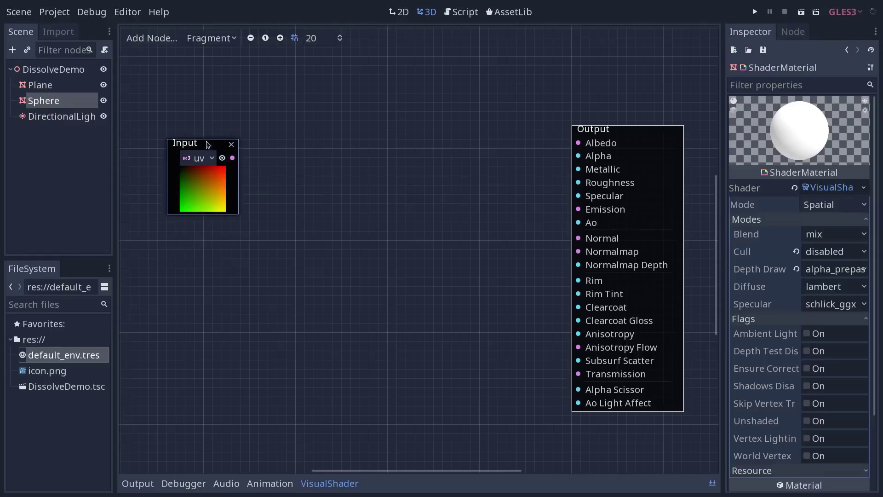
{"action": "left_click_drag", "start_coordinate": [206, 141], "coordinate": [197, 141]}
{"action": "left_click", "coordinate": [212, 158]}
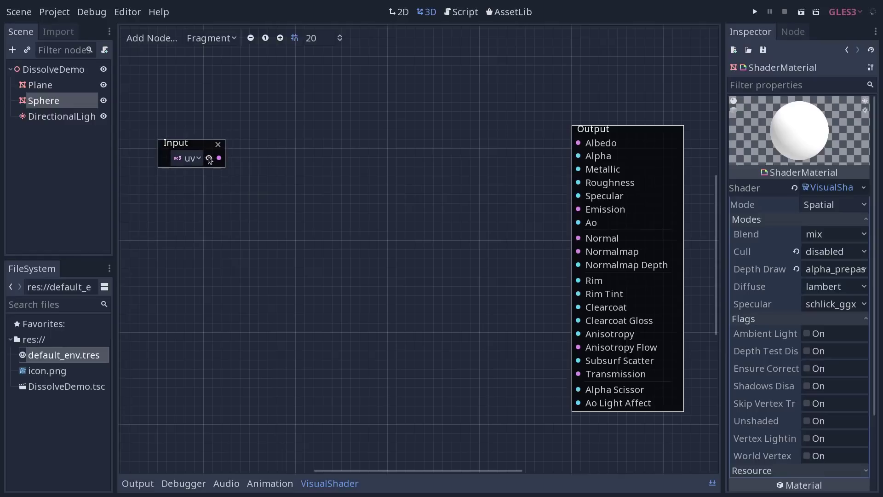
{"action": "left_click", "coordinate": [210, 159]}
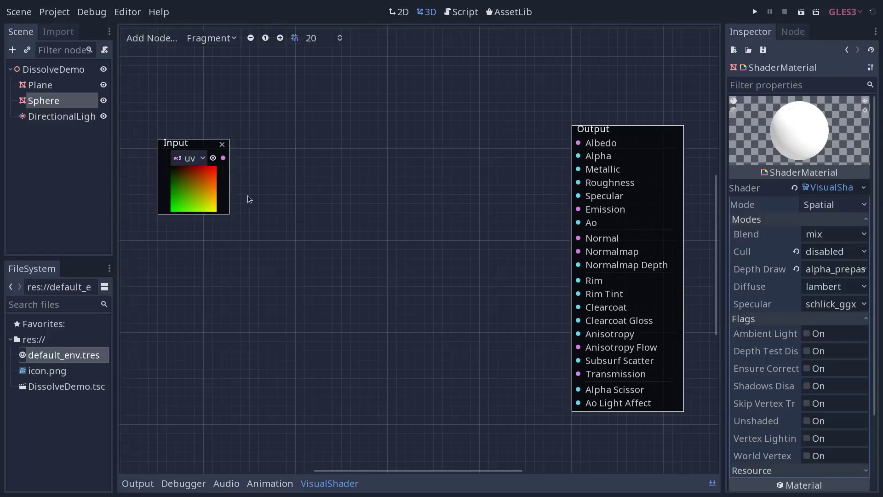
- Add a second Input node set to time below the uv input, with its preview on
{"action": "right_click", "coordinate": [177, 236]}
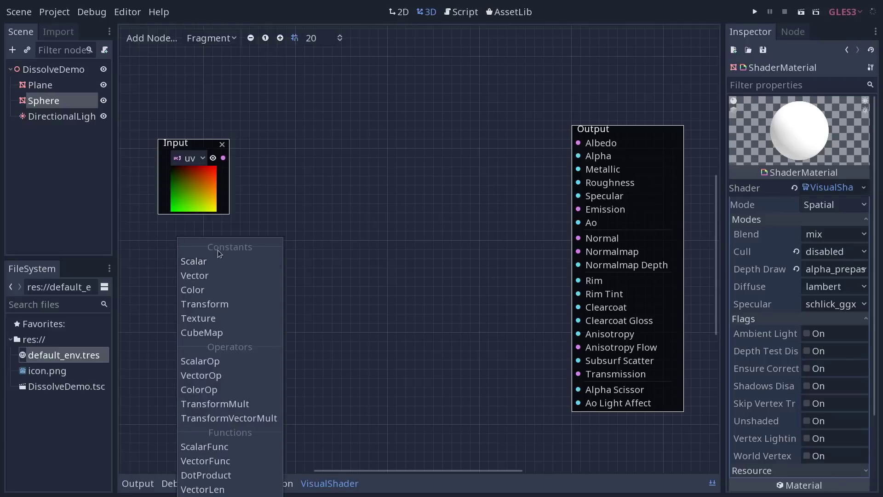
{"action": "scroll", "coordinate": [216, 245], "scroll_direction": "down", "scroll_amount": 5}
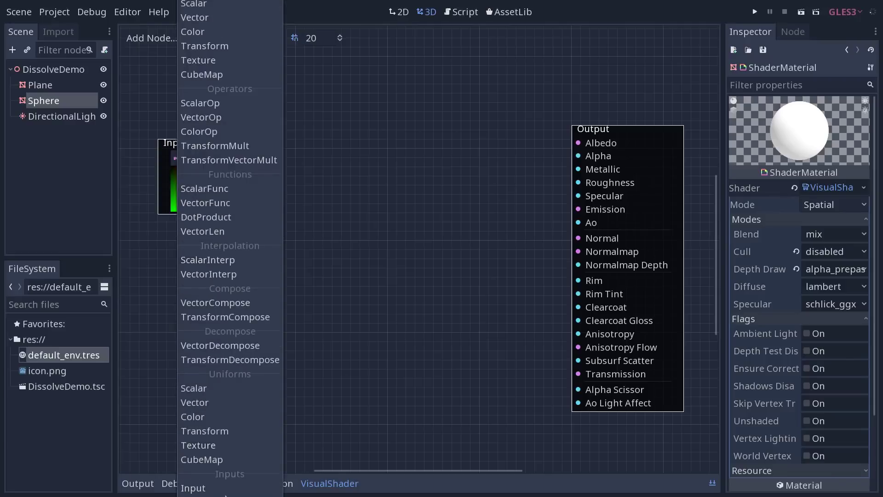
{"action": "left_click", "coordinate": [229, 491]}
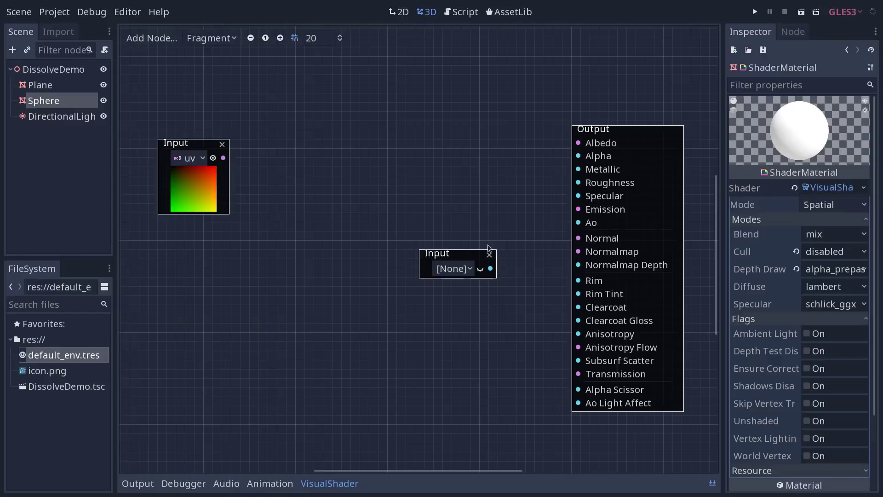
{"action": "left_click", "coordinate": [457, 272]}
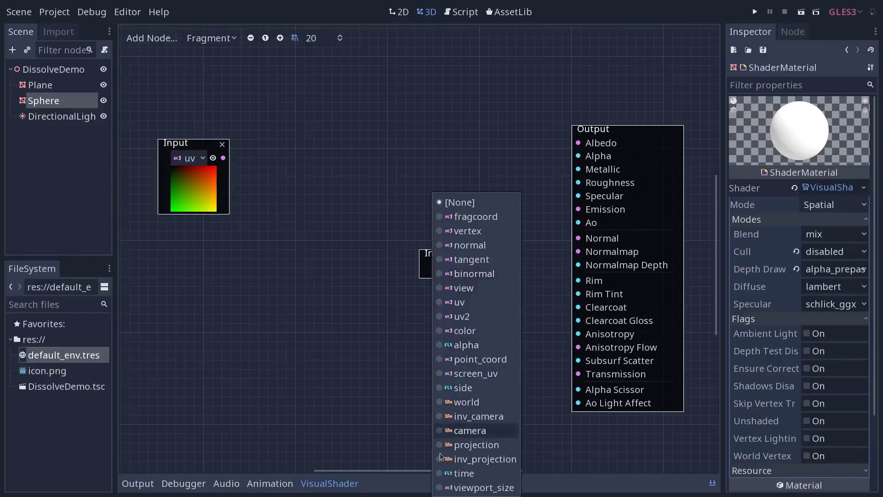
{"action": "left_click", "coordinate": [444, 474]}
{"action": "left_click_drag", "start_coordinate": [464, 250], "coordinate": [203, 242]}
{"action": "left_click", "coordinate": [218, 261]}
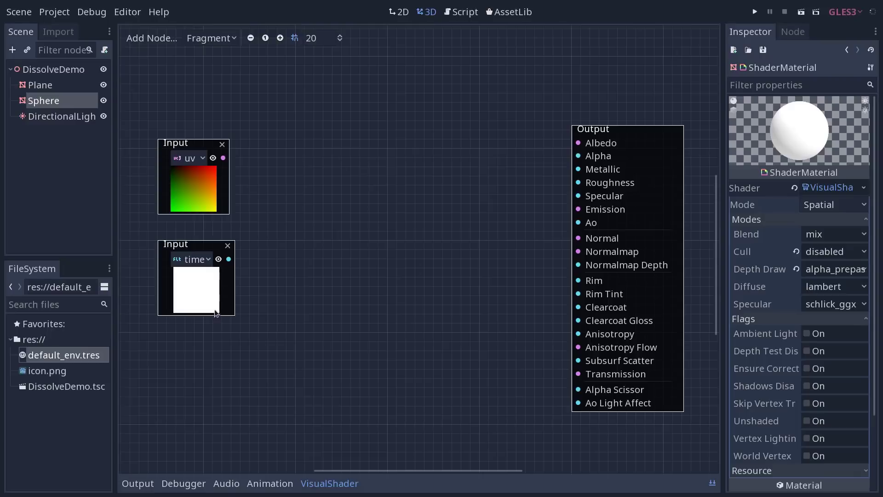
- Add a ScalarFunc node set to Sin and connect the time output into it
{"action": "right_click", "coordinate": [276, 253]}
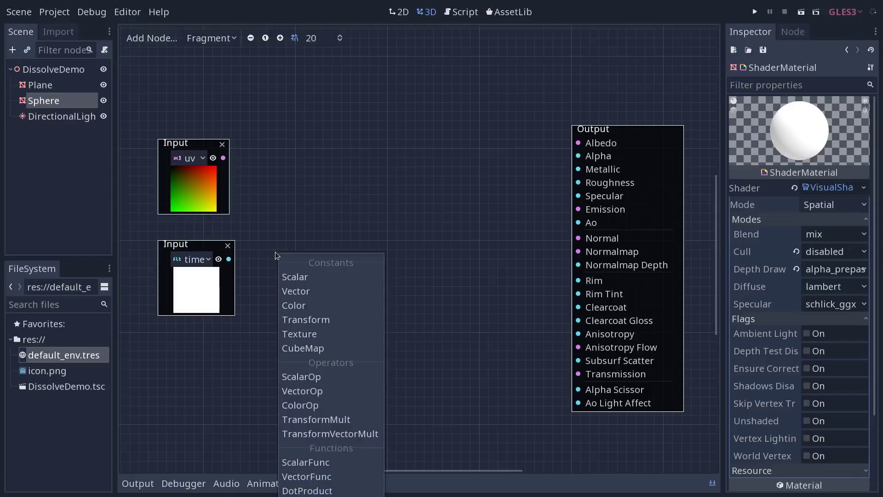
{"action": "left_click", "coordinate": [307, 463]}
{"action": "left_click_drag", "start_coordinate": [455, 254], "coordinate": [295, 244]}
{"action": "left_click", "coordinate": [307, 268]}
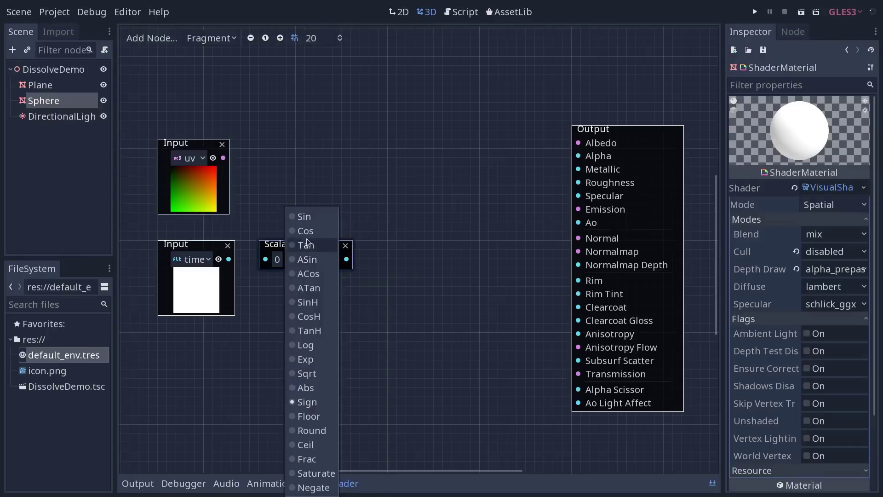
{"action": "left_click", "coordinate": [308, 218]}
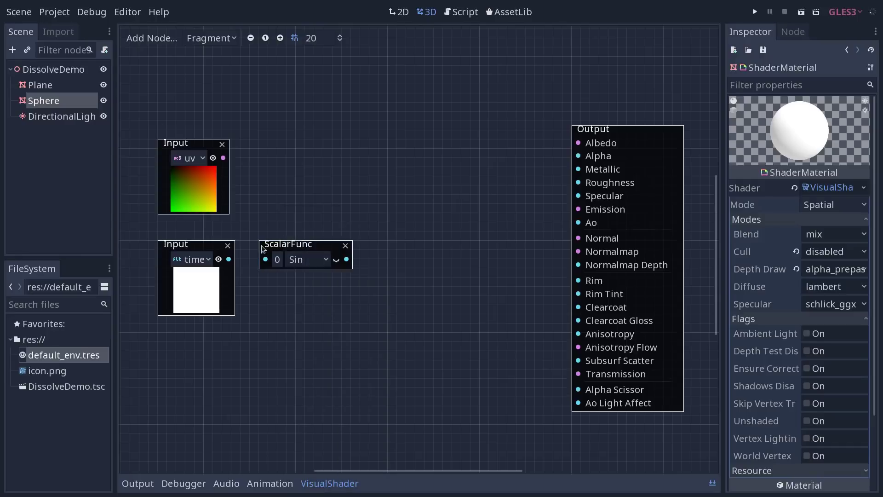
{"action": "left_click_drag", "start_coordinate": [229, 259], "coordinate": [265, 259]}
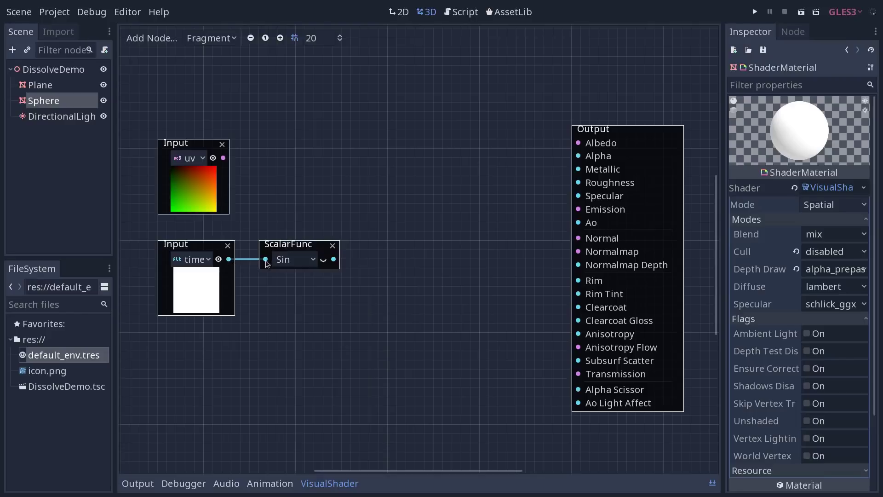
- Show the Sin node's animated preview and arrange it right beside the time input
{"action": "left_click_drag", "start_coordinate": [303, 245], "coordinate": [322, 244]}
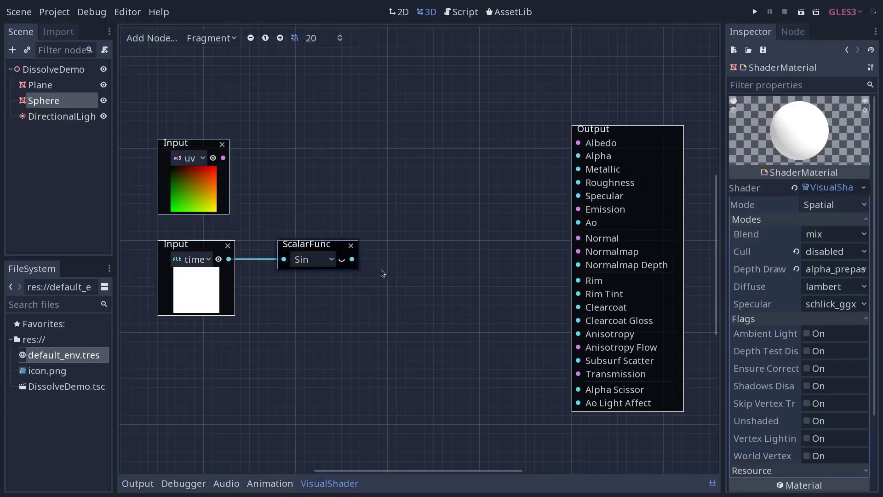
{"action": "left_click", "coordinate": [341, 261]}
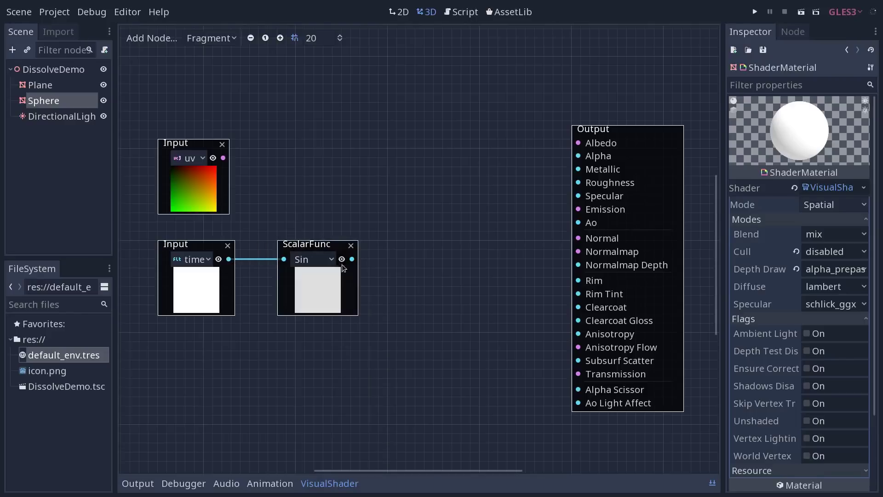
{"action": "left_click_drag", "start_coordinate": [339, 266], "coordinate": [321, 265]}
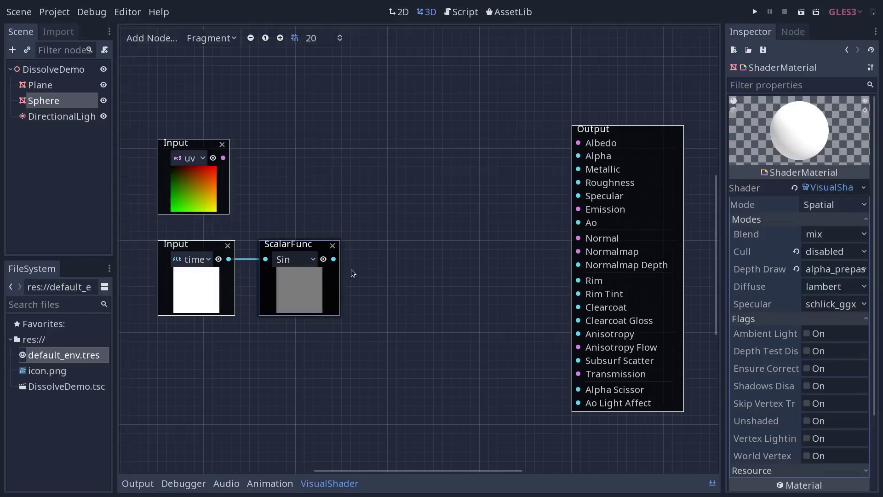
{"action": "left_click_drag", "start_coordinate": [203, 242], "coordinate": [185, 243]}
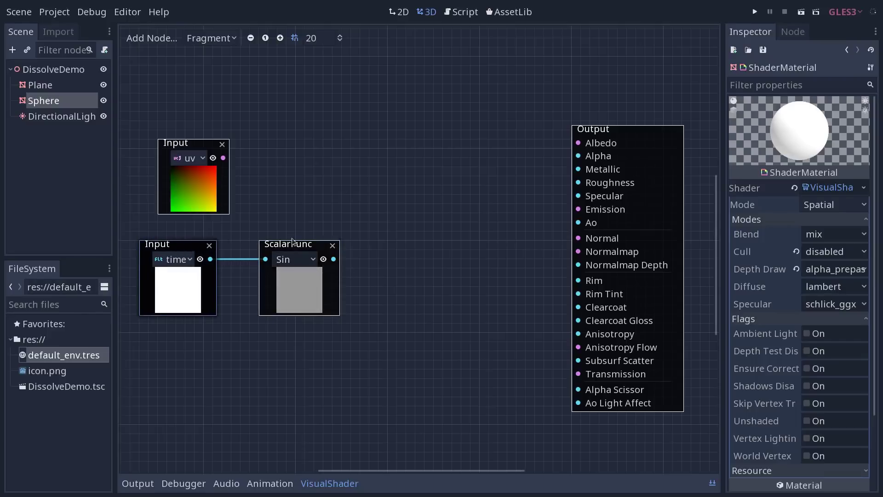
{"action": "left_click_drag", "start_coordinate": [315, 248], "coordinate": [287, 249]}
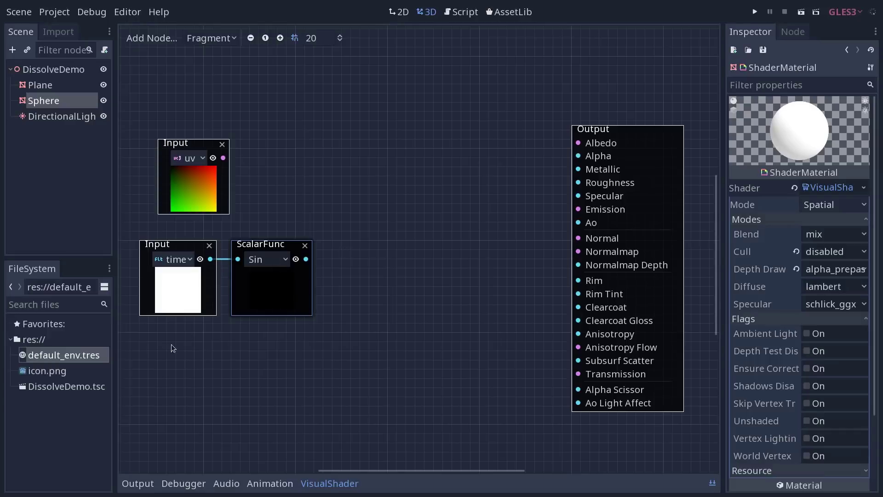
- Add a ScalarOp node set to Divide and feed the Sin output into its a input
{"action": "right_click", "coordinate": [349, 445]}
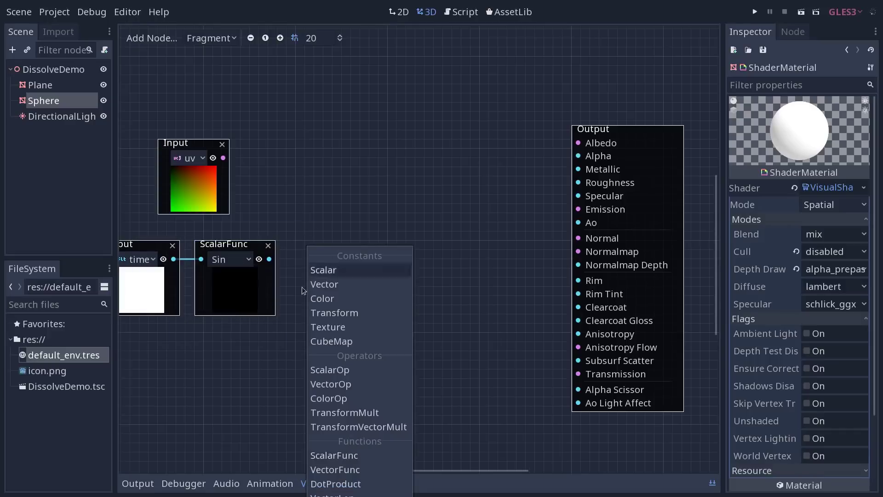
{"action": "left_click", "coordinate": [330, 369]}
{"action": "left_click_drag", "start_coordinate": [440, 257], "coordinate": [345, 230]}
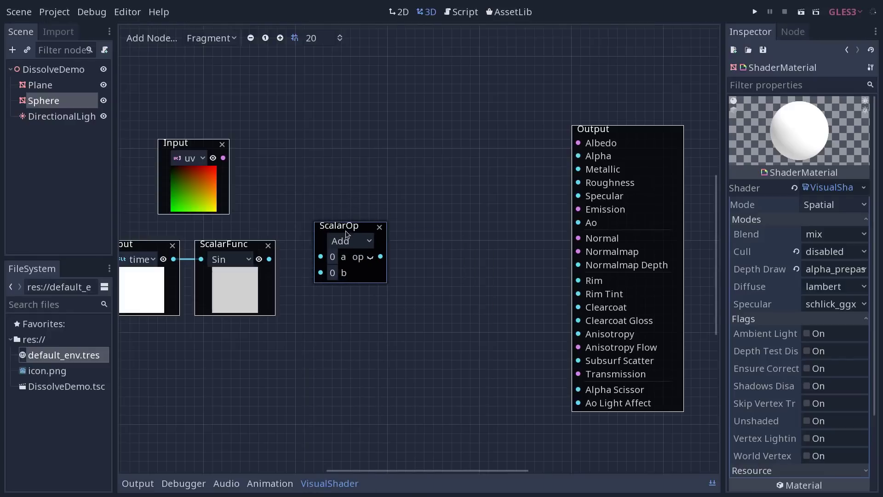
{"action": "left_click", "coordinate": [358, 243]}
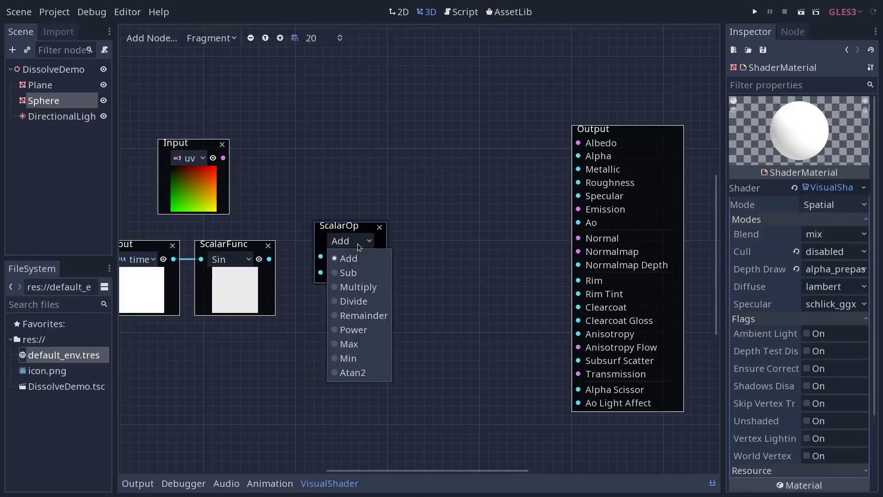
{"action": "left_click", "coordinate": [355, 302]}
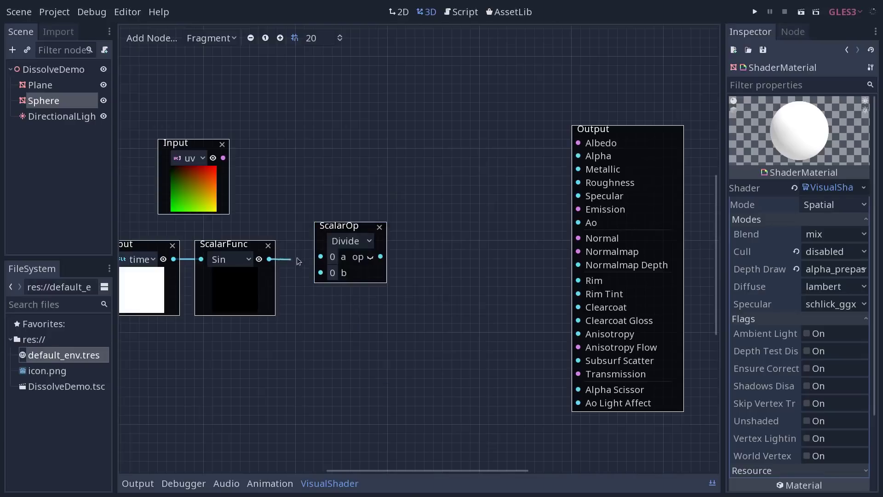
{"action": "left_click_drag", "start_coordinate": [297, 260], "coordinate": [311, 256]}
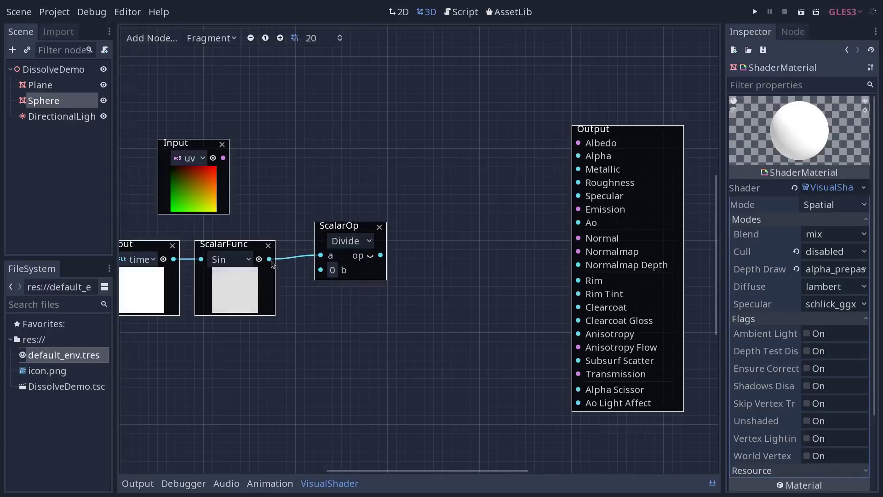
- Set the Divide's b value to 2, show its preview, and box-select the node
{"action": "left_click", "coordinate": [332, 270]}
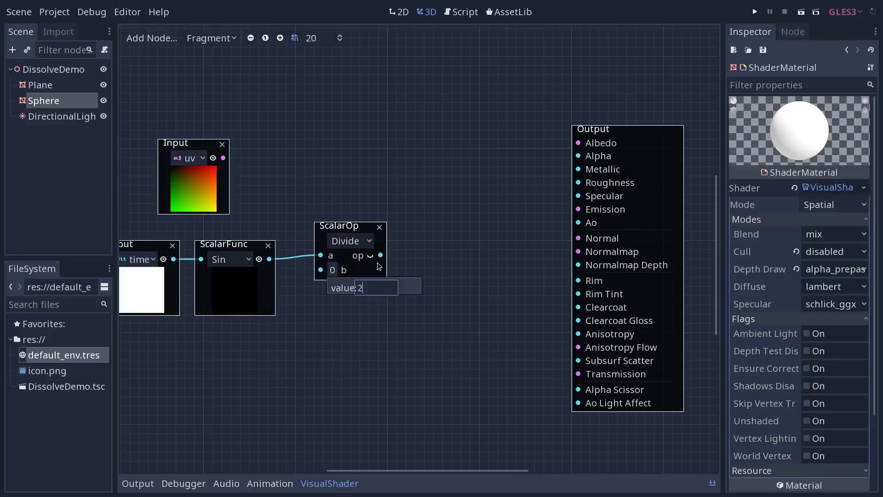
{"action": "type", "text": "2"}
{"action": "key", "text": "Return"}
{"action": "left_click_drag", "start_coordinate": [363, 229], "coordinate": [345, 238]}
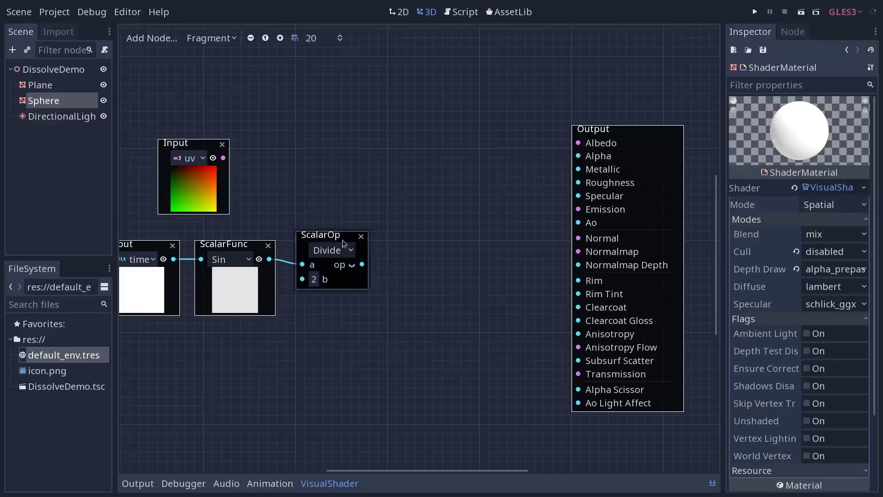
{"action": "left_click", "coordinate": [351, 265]}
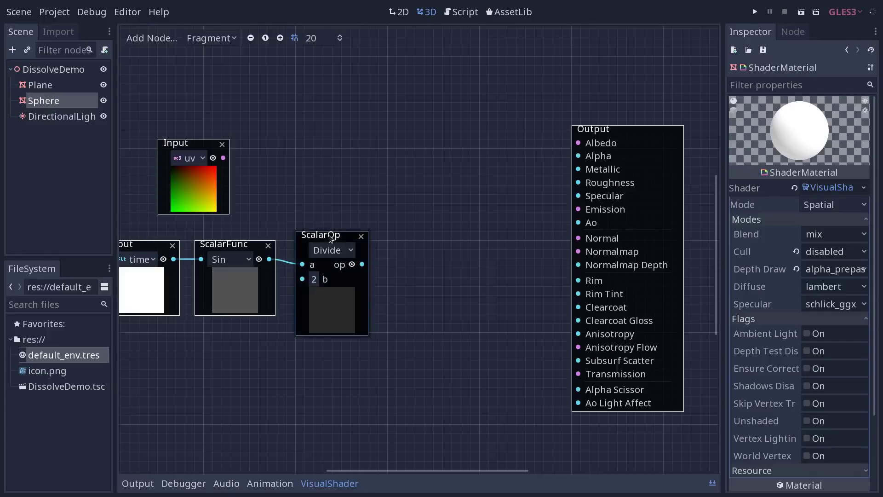
{"action": "scroll", "coordinate": [356, 253], "scroll_direction": "left", "scroll_amount": 2, "text": "shift"}
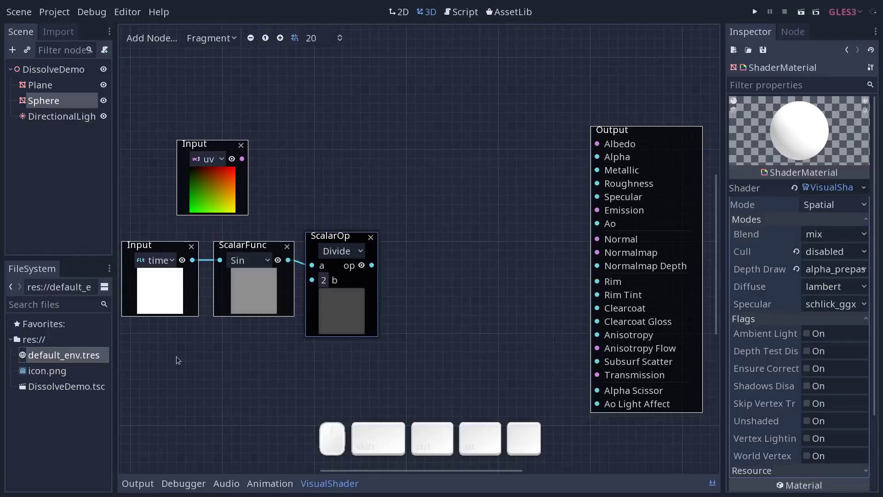
{"action": "left_click_drag", "start_coordinate": [160, 364], "coordinate": [285, 235]}
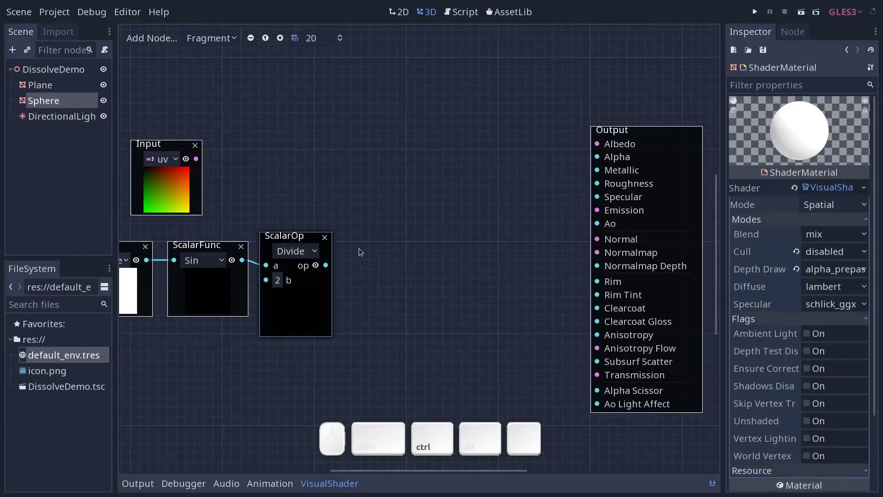
- Duplicate the Divide node and change the copy to Add with b = 0.5
{"action": "key", "text": "ctrl+d"}
{"action": "left_click_drag", "start_coordinate": [283, 253], "coordinate": [326, 266]}
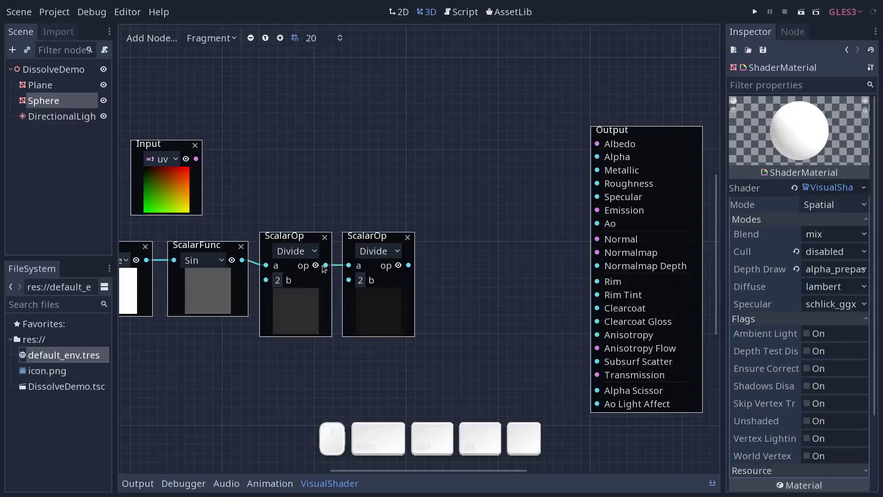
{"action": "left_click", "coordinate": [383, 253]}
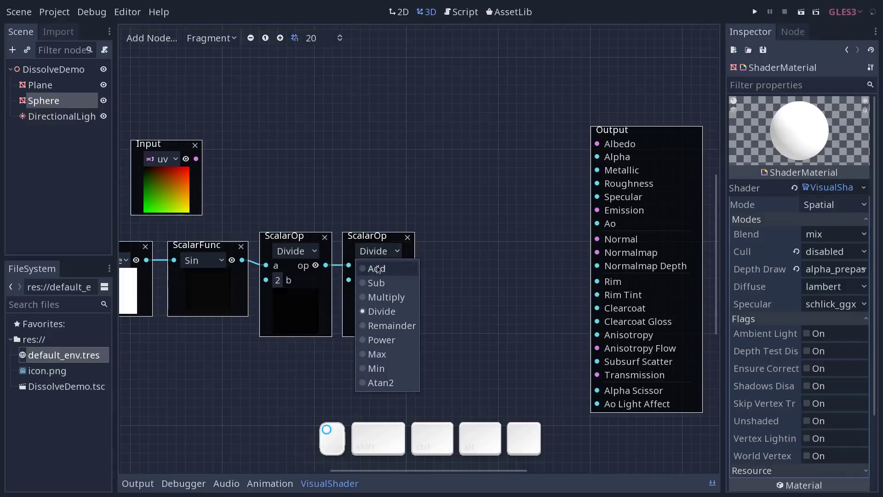
{"action": "left_click", "coordinate": [376, 269]}
{"action": "left_click", "coordinate": [361, 280]}
{"action": "type", "text": "0.5"}
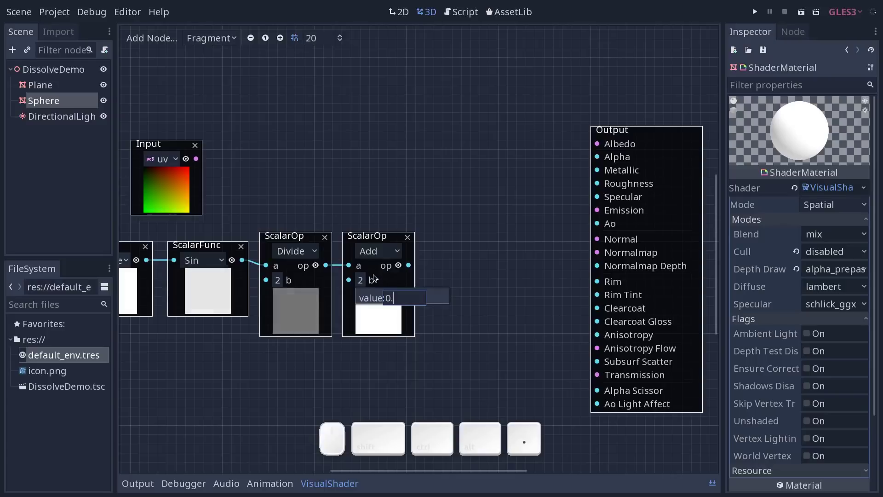
{"action": "key", "text": "Return"}
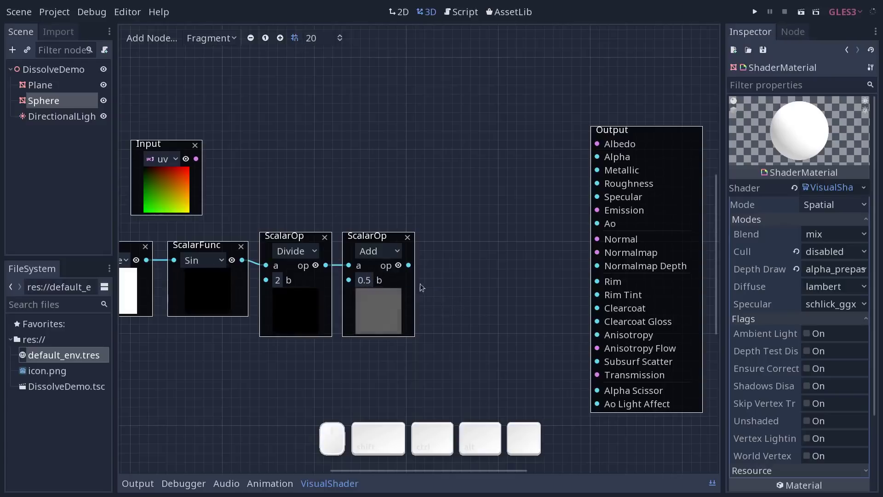
- Hide the Divide, Sin, time and Add node previews and pan the graph
{"action": "left_click", "coordinate": [315, 265]}
{"action": "left_click", "coordinate": [231, 260]}
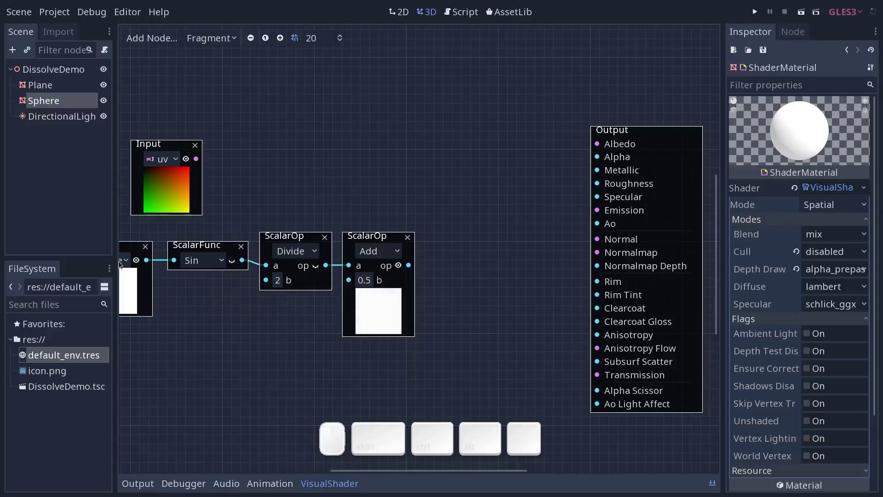
{"action": "left_click", "coordinate": [136, 260]}
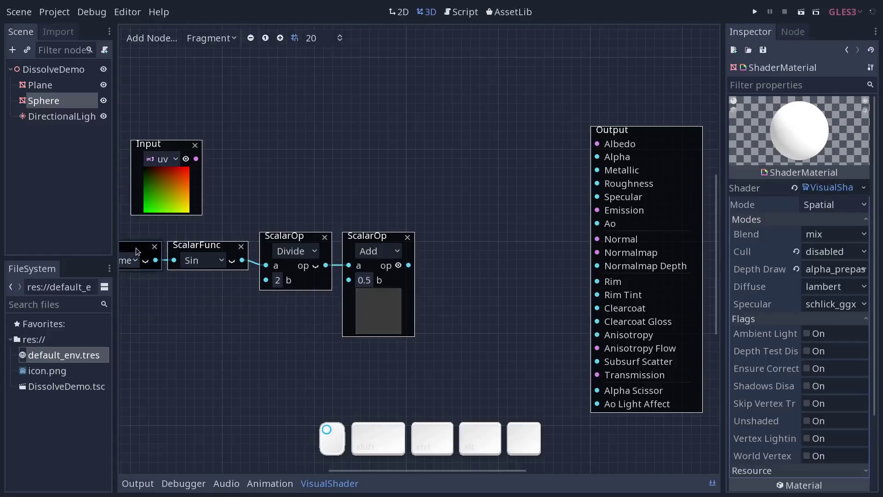
{"action": "middle_click_drag", "start_coordinate": [422, 251], "coordinate": [561, 260]}
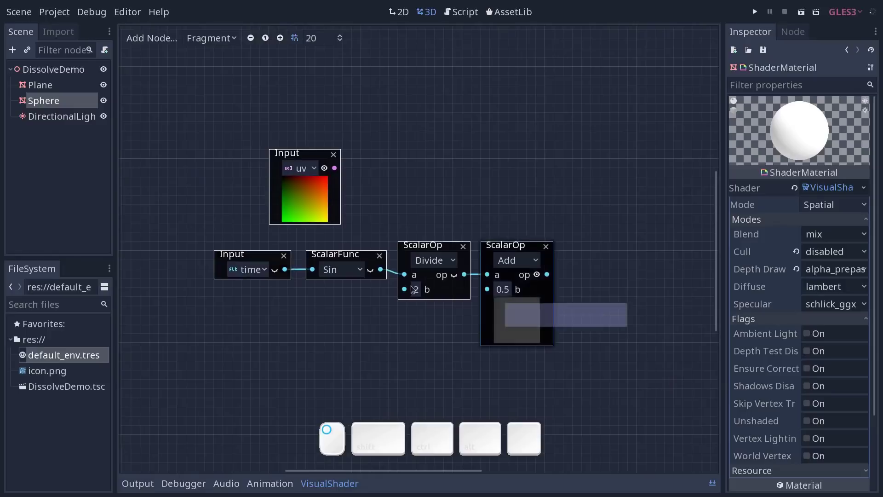
{"action": "middle_click_drag", "start_coordinate": [499, 251], "coordinate": [397, 259]}
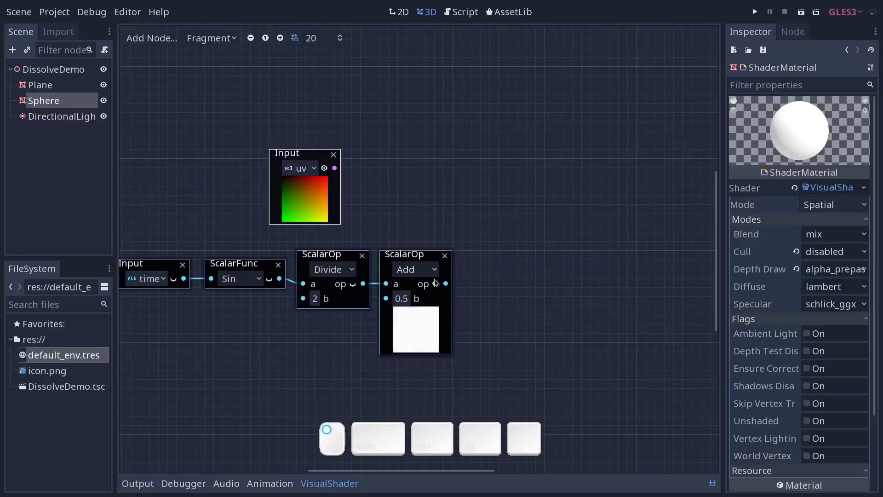
{"action": "key", "text": "r"}
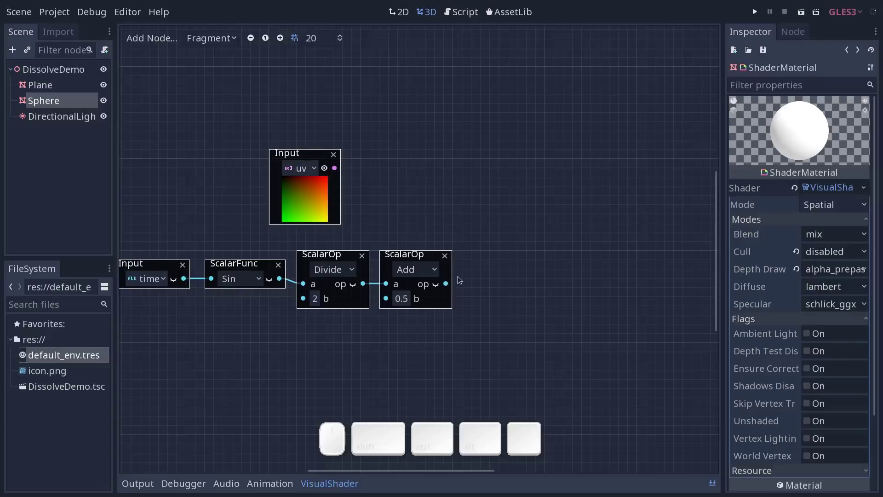
- Create a 512×512 NoiseTexture in the Inspector using a new OpenSimplexNoise
{"action": "left_click", "coordinate": [733, 51]}
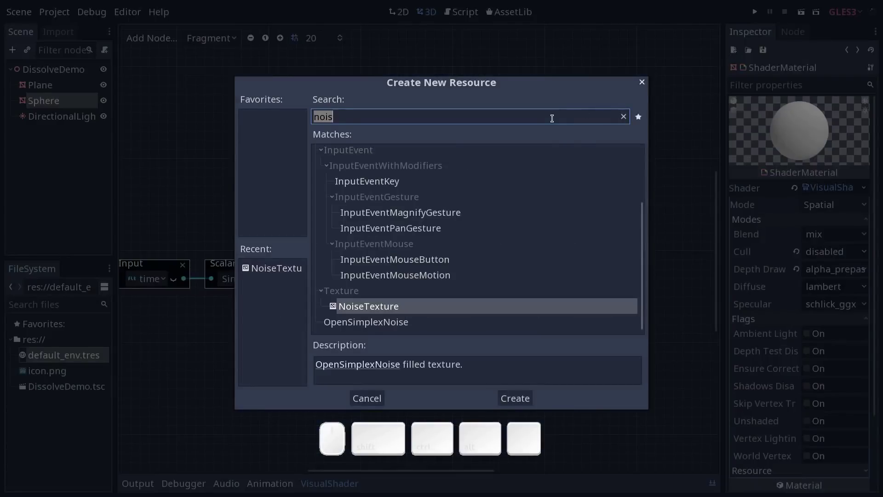
{"action": "left_click", "coordinate": [411, 311]}
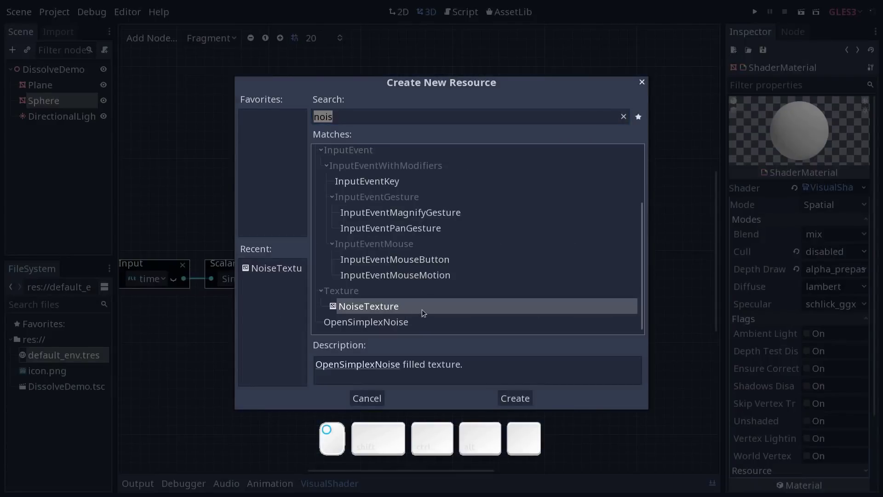
{"action": "left_click", "coordinate": [515, 398]}
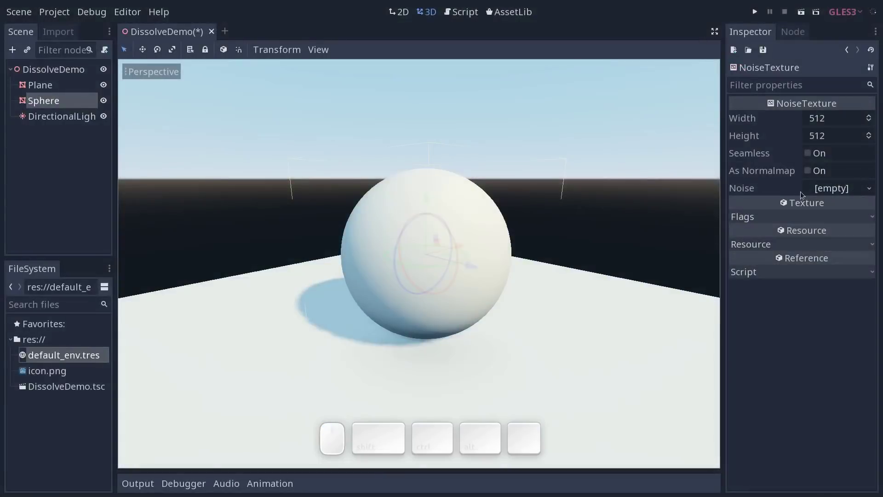
{"action": "left_click", "coordinate": [840, 189]}
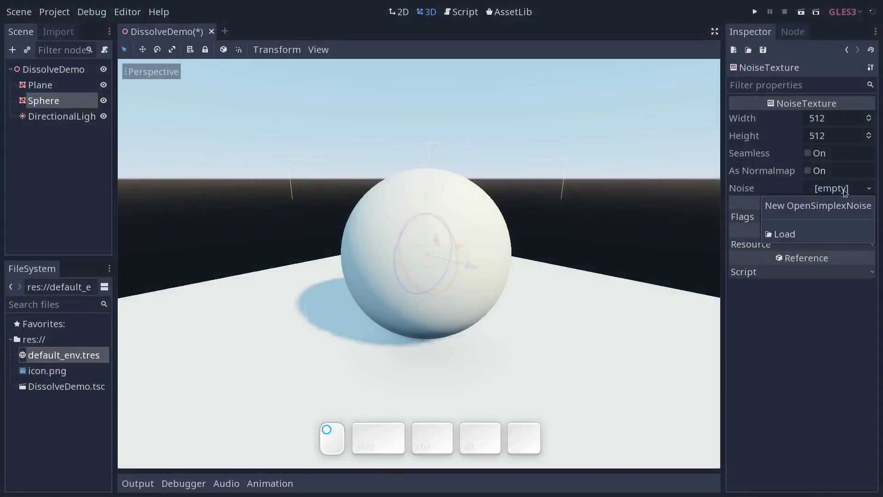
{"action": "left_click", "coordinate": [804, 206]}
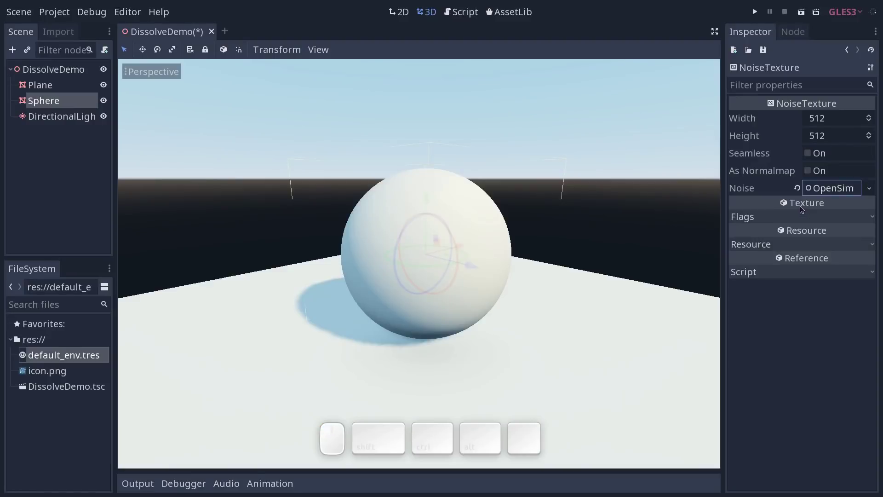
{"action": "left_click", "coordinate": [838, 190]}
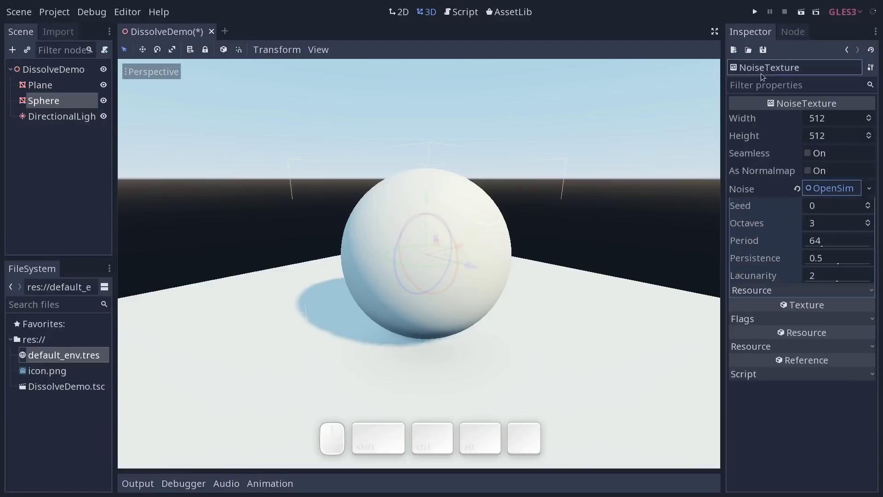
- Save the texture as noisetexture.tres and select it in the FileSystem dock
{"action": "left_click", "coordinate": [763, 49]}
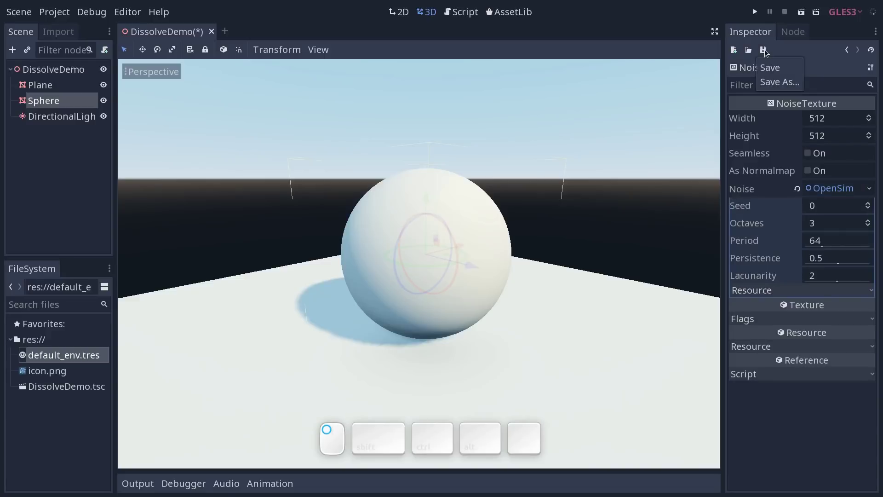
{"action": "left_click", "coordinate": [770, 83]}
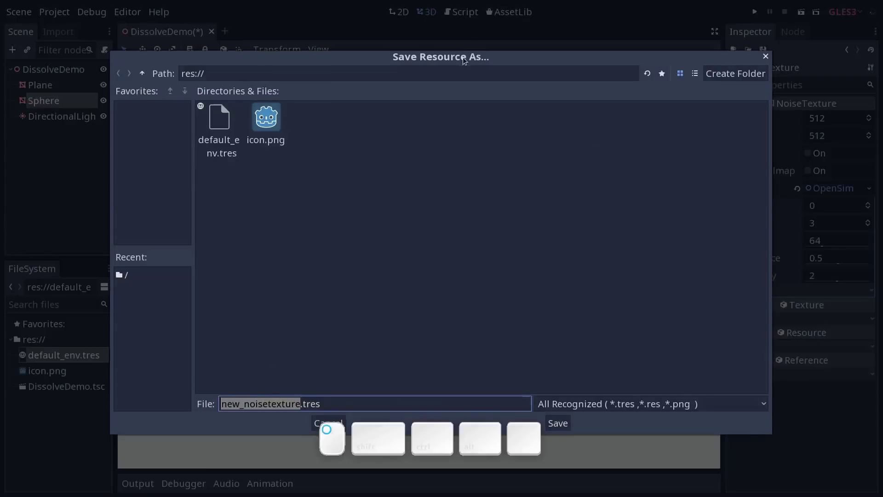
{"action": "left_click_drag", "start_coordinate": [465, 55], "coordinate": [463, 34]}
{"action": "left_click_drag", "start_coordinate": [244, 384], "coordinate": [198, 376]}
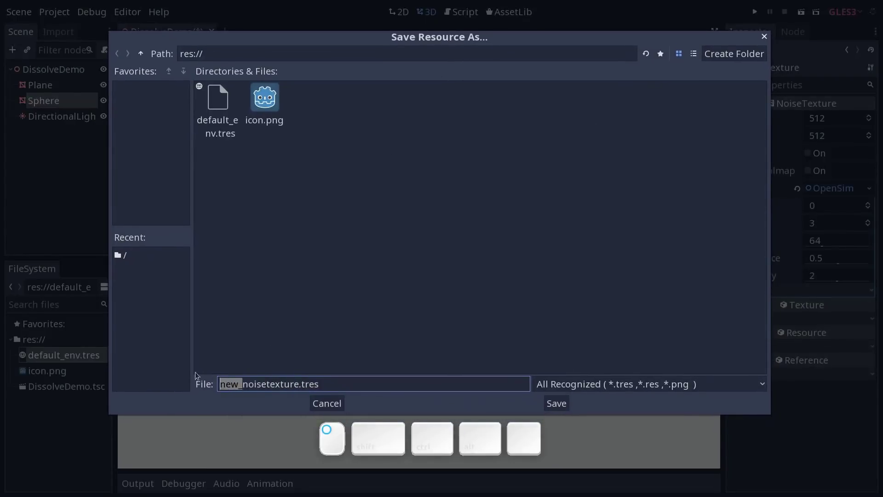
{"action": "key", "text": "BackSpace"}
{"action": "left_click", "coordinate": [556, 403]}
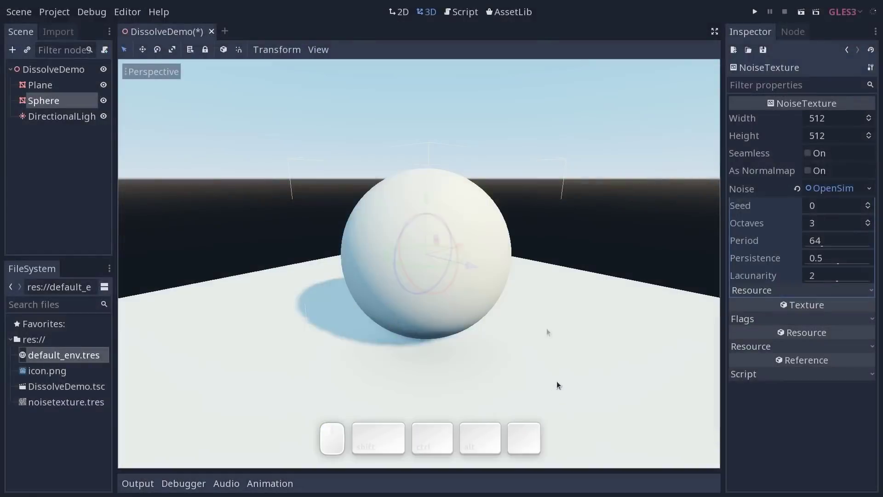
{"action": "left_click", "coordinate": [76, 402]}
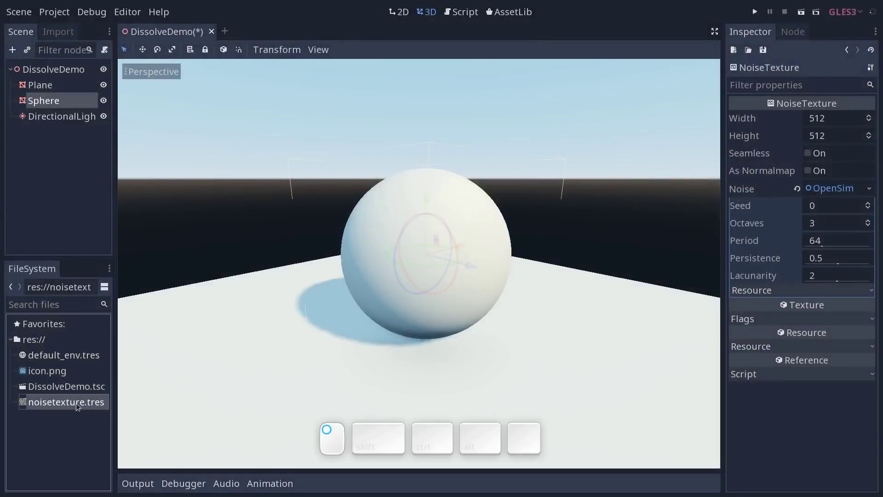
{"action": "left_click", "coordinate": [40, 402]}
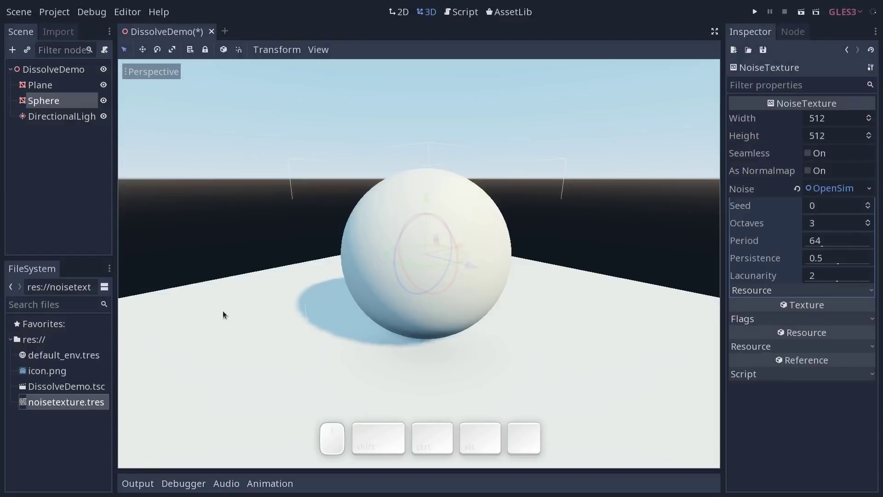
- Select the Sphere and return to its ShaderMaterial's visual shader graph
{"action": "left_click", "coordinate": [69, 100]}
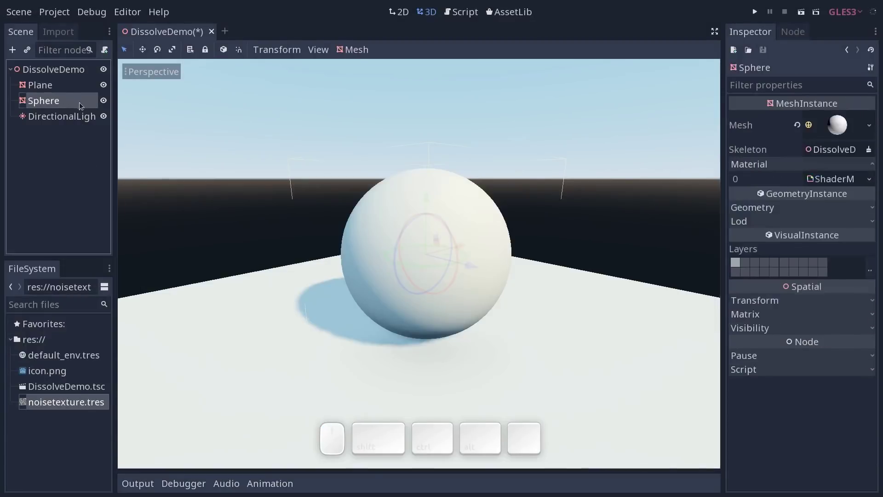
{"action": "left_click", "coordinate": [848, 50]}
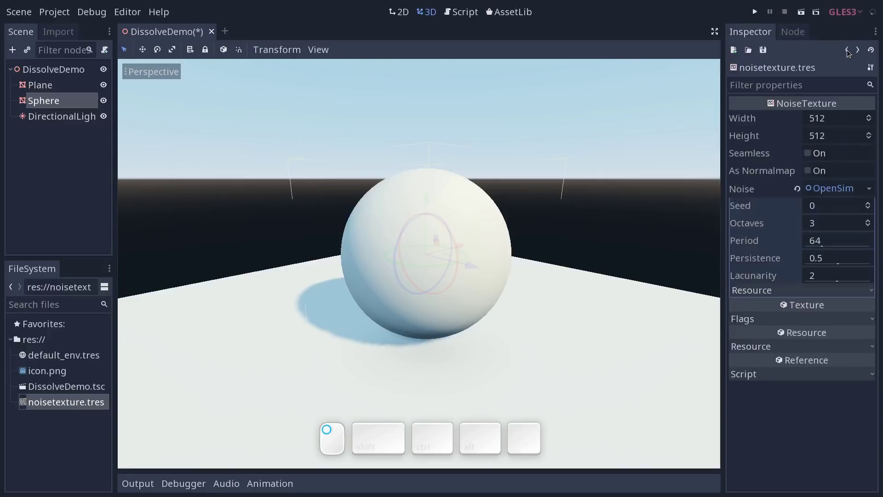
{"action": "left_click", "coordinate": [847, 49]}
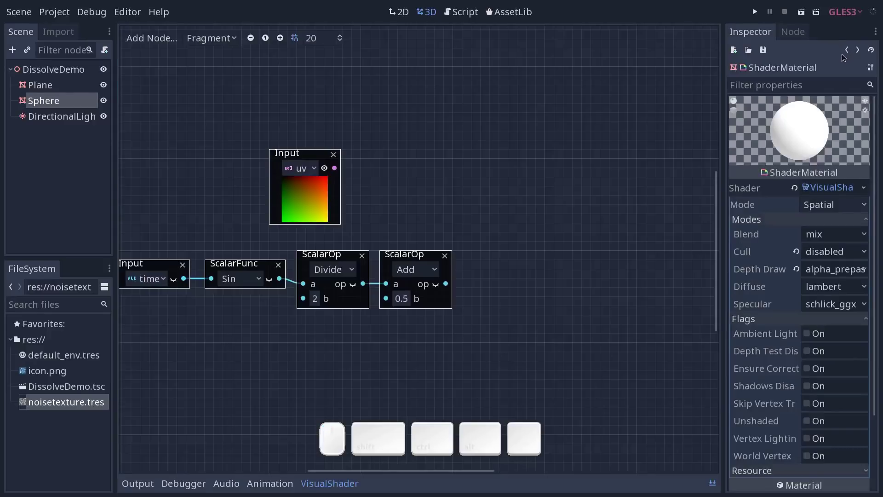
- Add a Texture node sampling noisetexture.tres, with the uv Input wired to its uv port
{"action": "right_click", "coordinate": [473, 140]}
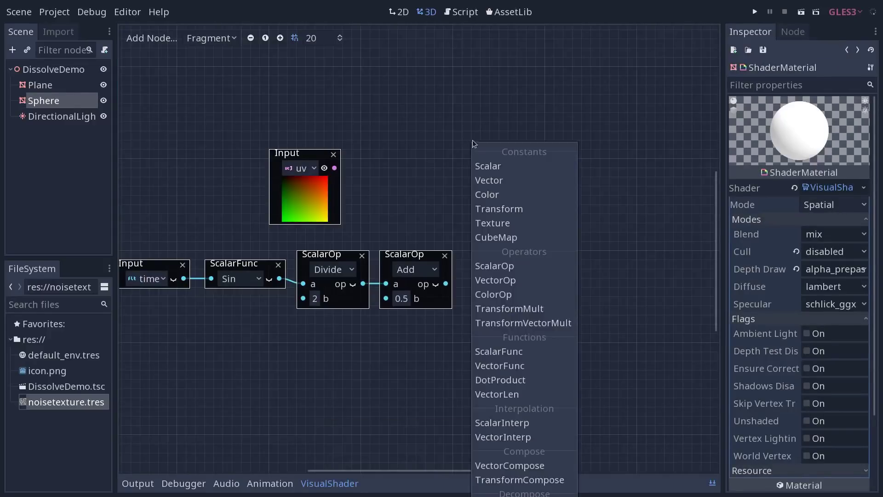
{"action": "left_click", "coordinate": [495, 222]}
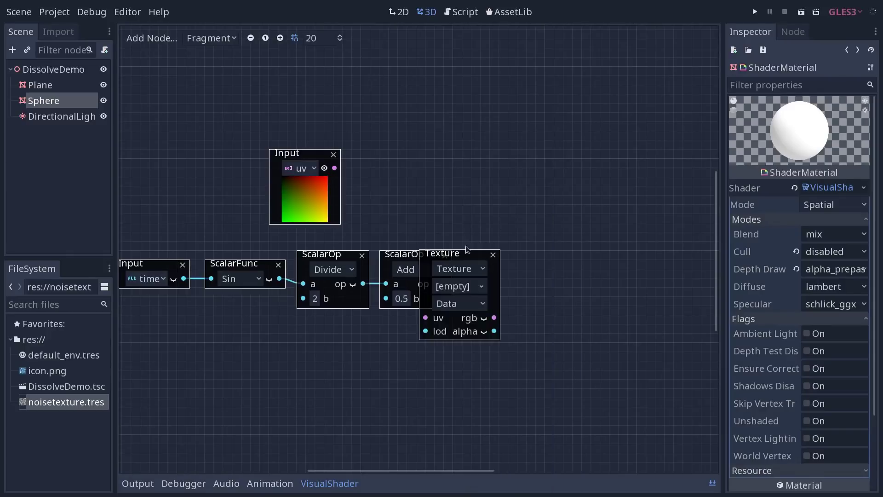
{"action": "left_click_drag", "start_coordinate": [465, 246], "coordinate": [453, 128]}
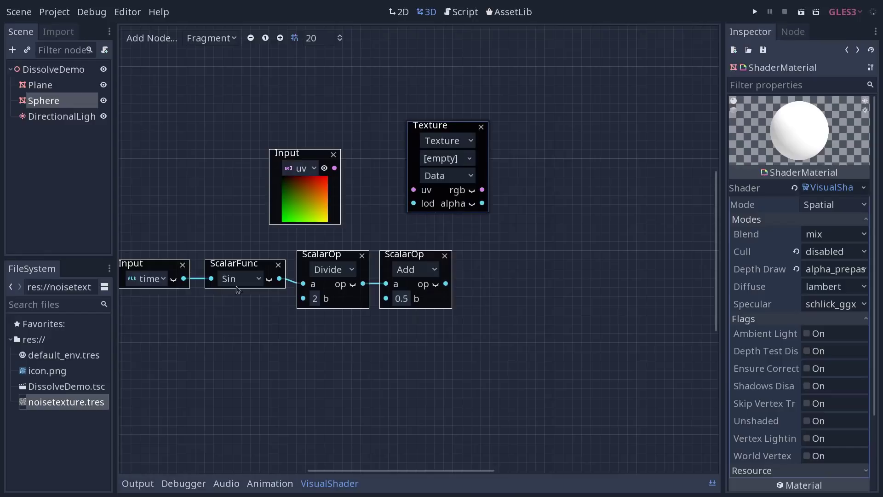
{"action": "left_click_drag", "start_coordinate": [66, 409], "coordinate": [440, 159]}
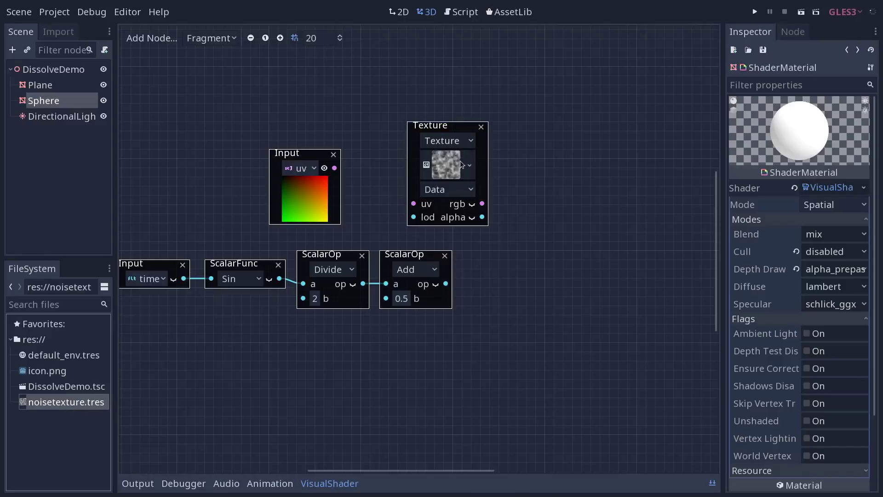
{"action": "left_click_drag", "start_coordinate": [335, 168], "coordinate": [413, 204]}
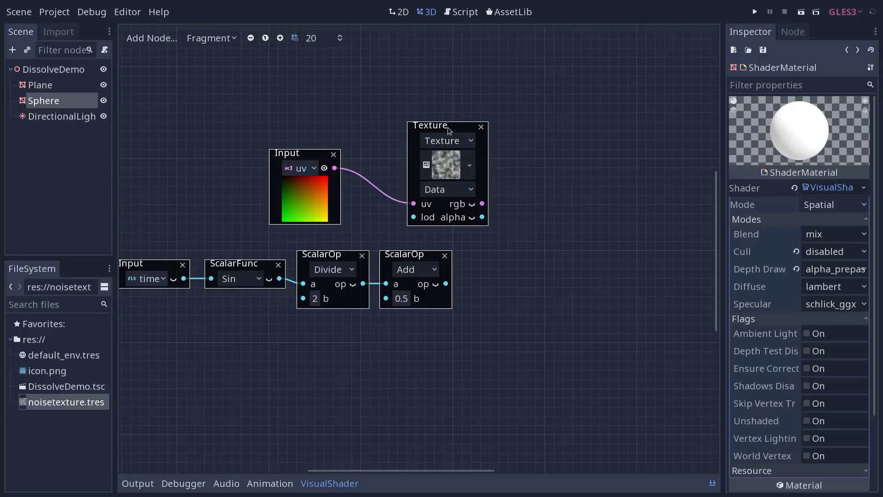
{"action": "left_click_drag", "start_coordinate": [448, 127], "coordinate": [413, 125]}
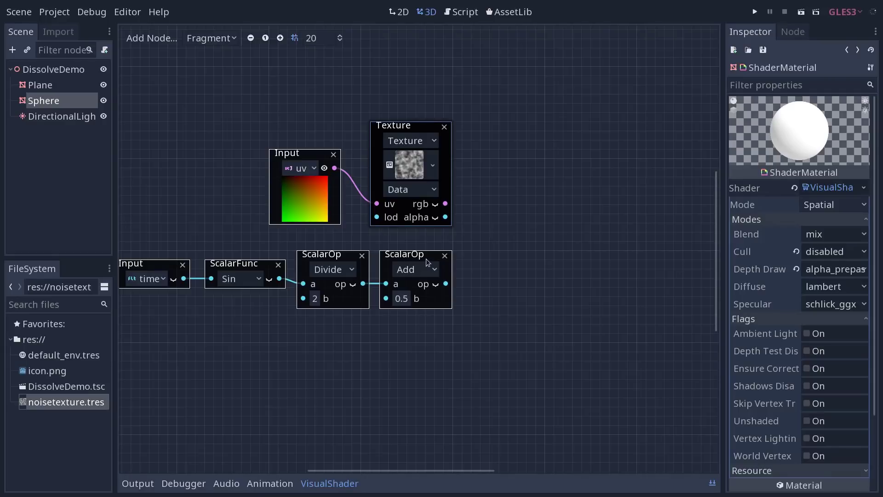
{"action": "left_click", "coordinate": [435, 284]}
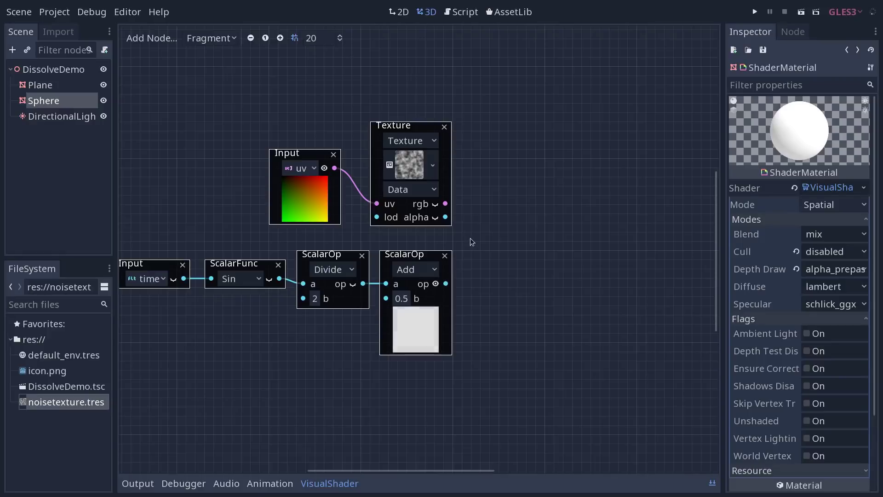
- Add a ScalarOp set to Sub, taking Texture rgb as a and the Add result as b
{"action": "right_click", "coordinate": [512, 183]}
{"action": "left_click", "coordinate": [569, 312]}
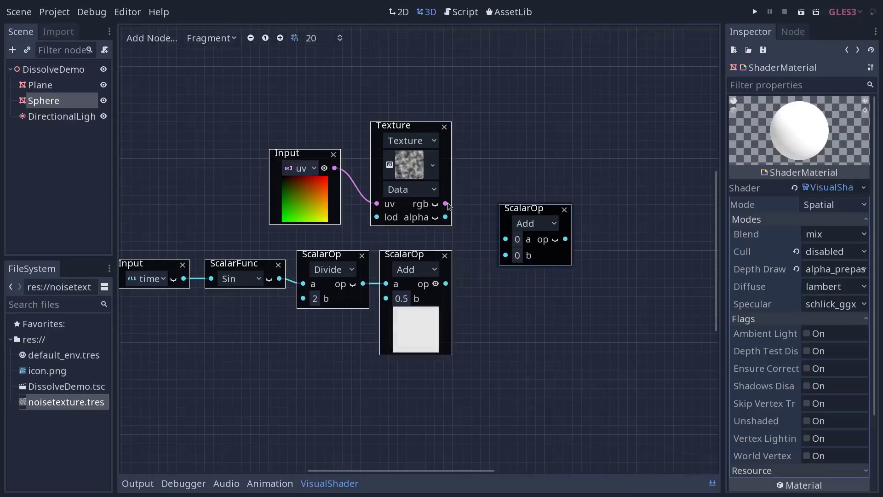
{"action": "left_click_drag", "start_coordinate": [445, 204], "coordinate": [506, 237]}
{"action": "left_click_drag", "start_coordinate": [446, 283], "coordinate": [505, 252]}
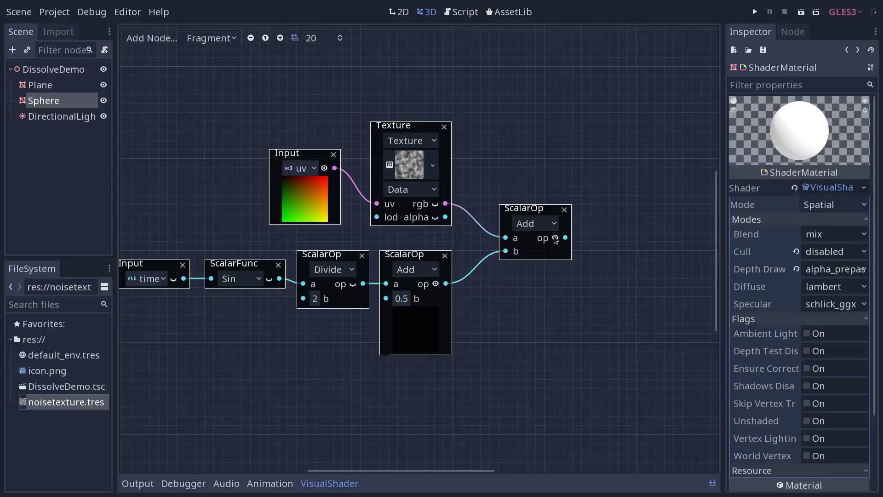
{"action": "left_click_drag", "start_coordinate": [528, 209], "coordinate": [510, 200]}
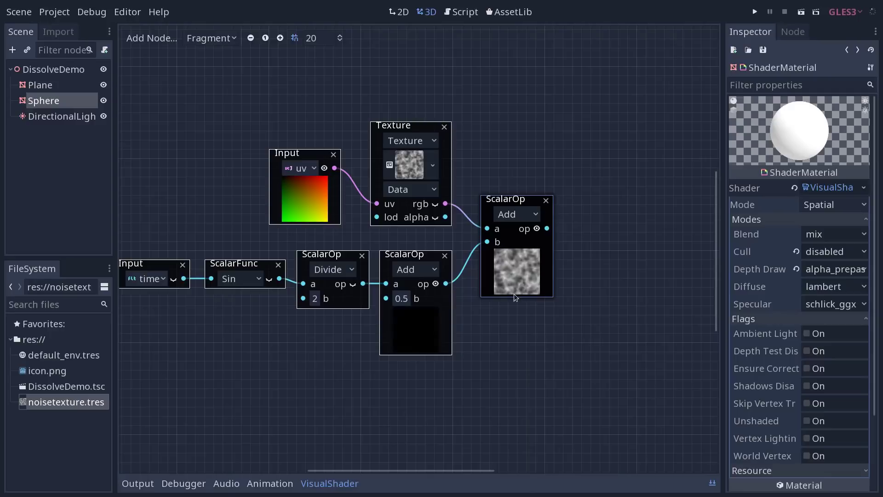
{"action": "left_click", "coordinate": [519, 215]}
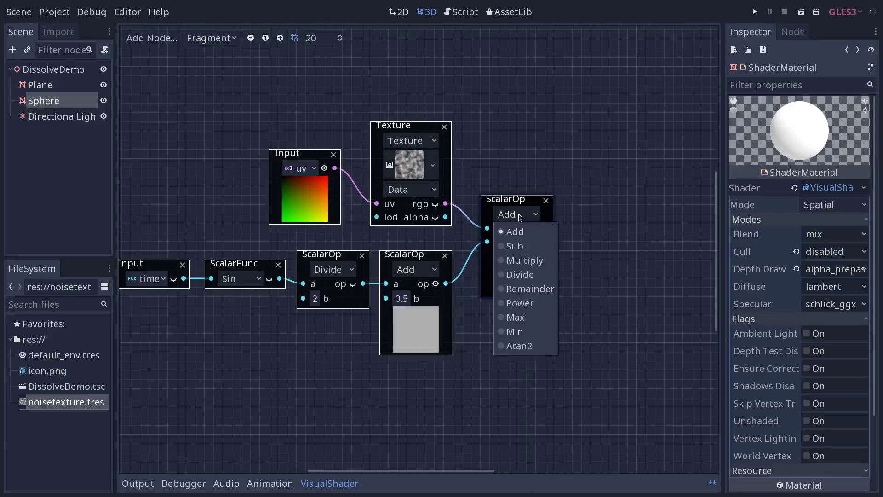
{"action": "left_click", "coordinate": [603, 218]}
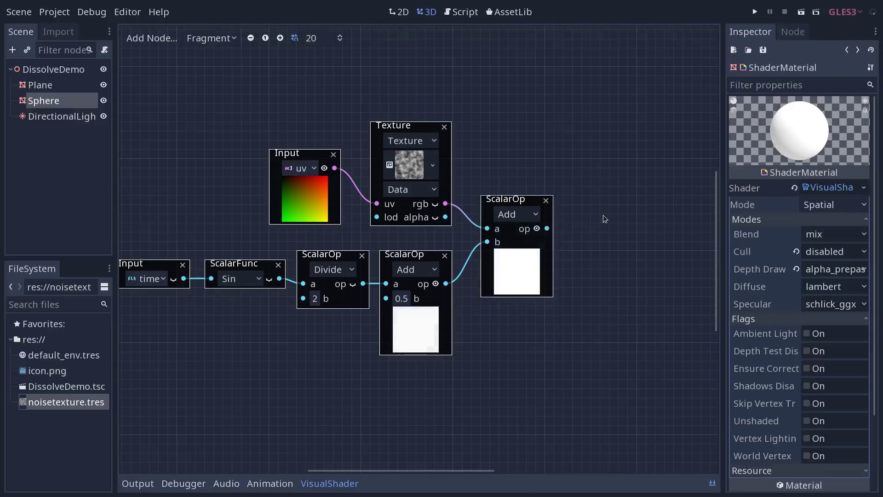
{"action": "left_click", "coordinate": [526, 216]}
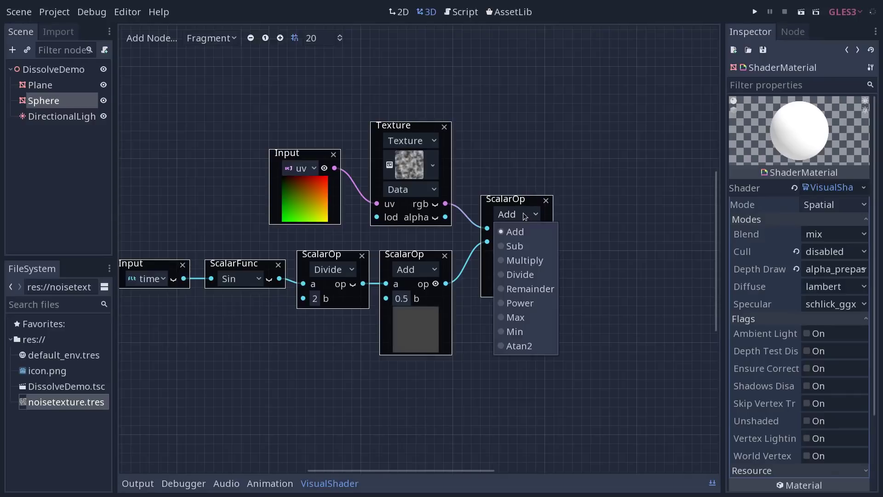
{"action": "left_click", "coordinate": [520, 247]}
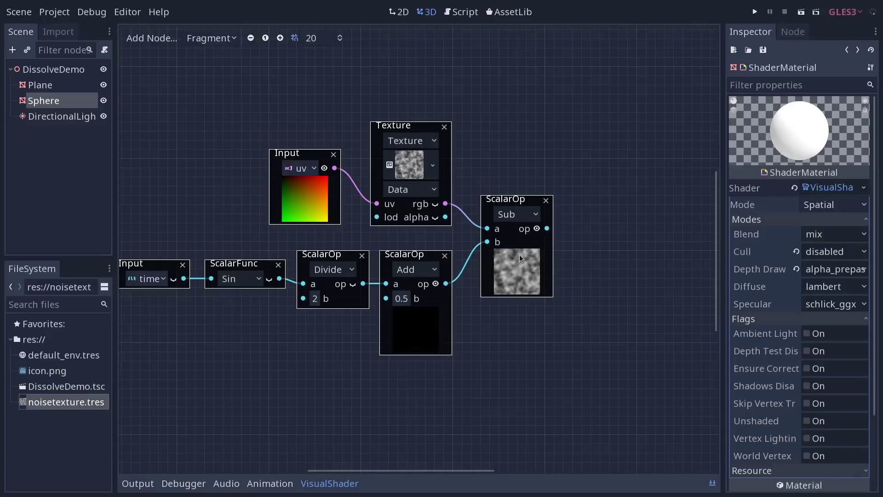
{"action": "scroll", "coordinate": [520, 255], "scroll_direction": "right", "scroll_amount": 4}
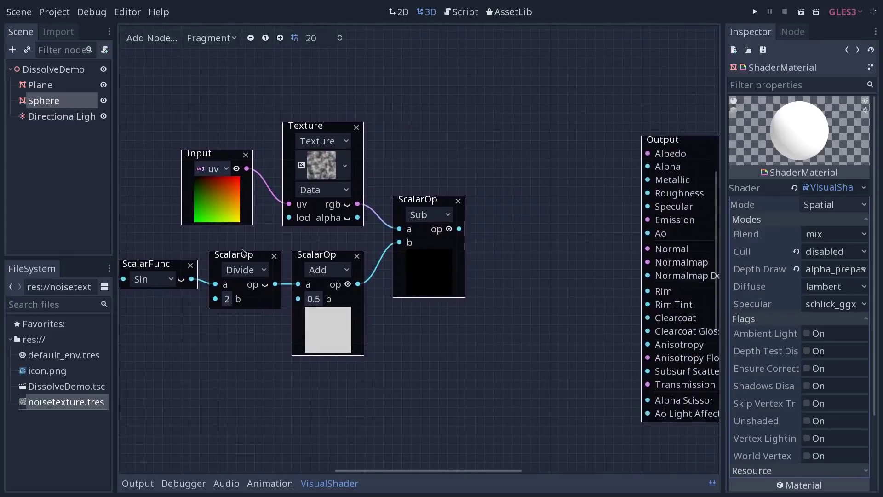
- Duplicate the ScalarFunc as a Round node on the Sub output, and delete the Add node
{"action": "scroll", "coordinate": [194, 263], "scroll_direction": "left", "scroll_amount": 2}
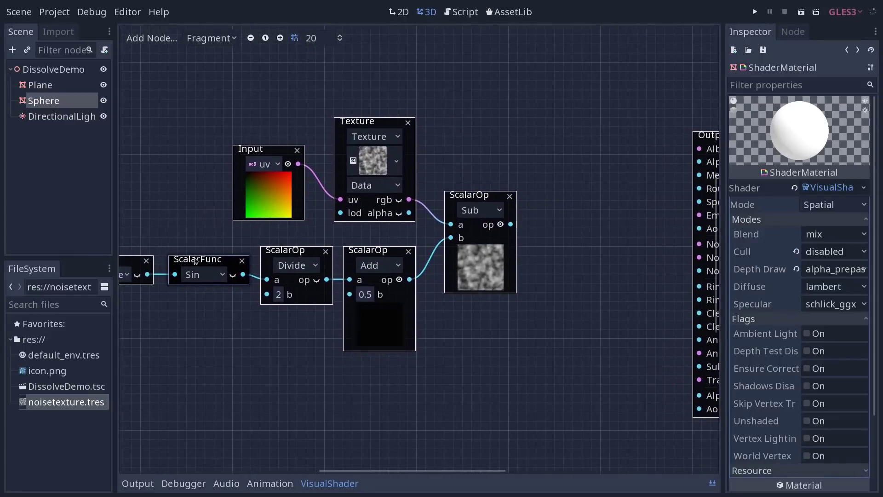
{"action": "left_click", "coordinate": [213, 261]}
{"action": "key", "text": "ctrl+d"}
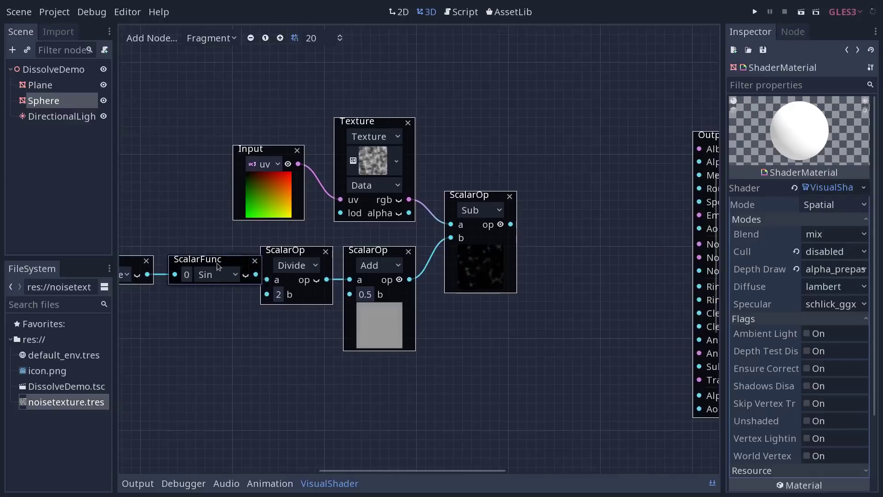
{"action": "left_click_drag", "start_coordinate": [218, 262], "coordinate": [586, 201]}
{"action": "middle_click_drag", "start_coordinate": [506, 218], "coordinate": [415, 255]}
{"action": "left_click_drag", "start_coordinate": [419, 261], "coordinate": [442, 257]}
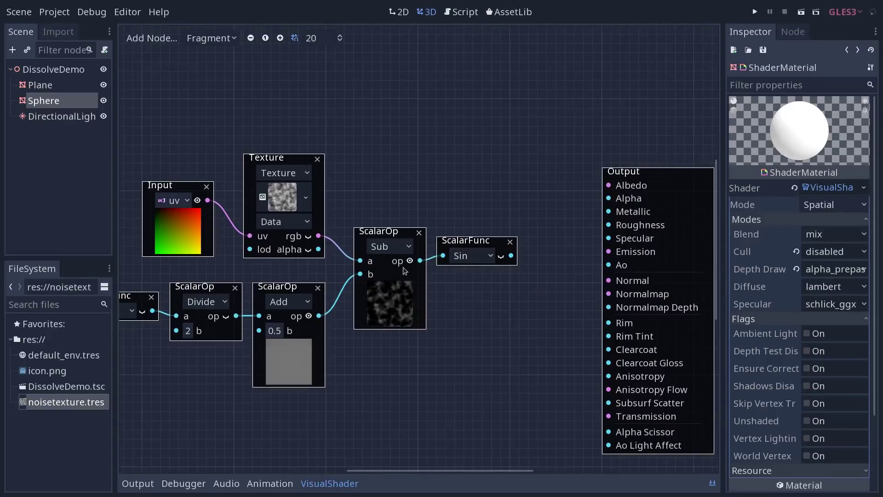
{"action": "left_click", "coordinate": [486, 258]}
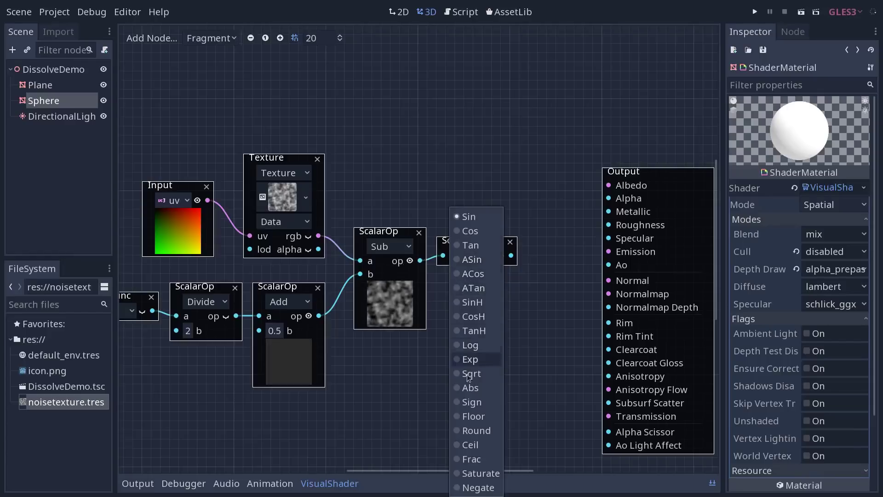
{"action": "left_click", "coordinate": [476, 431]}
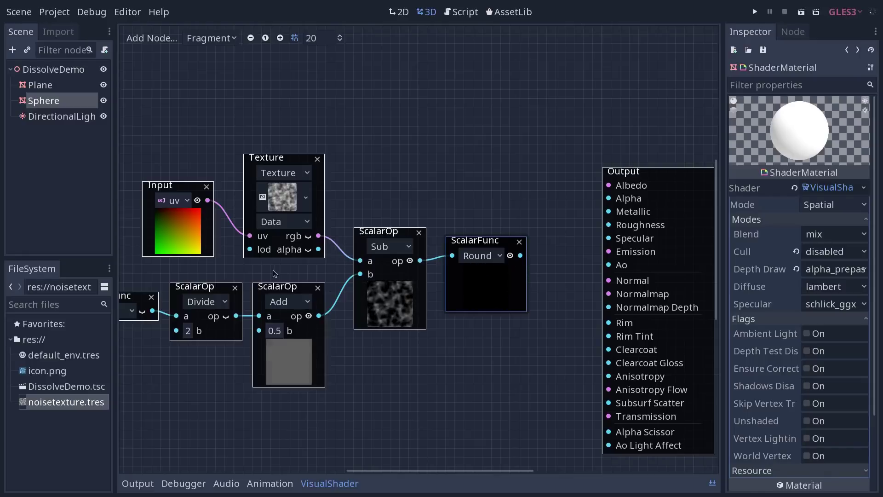
{"action": "left_click", "coordinate": [318, 289]}
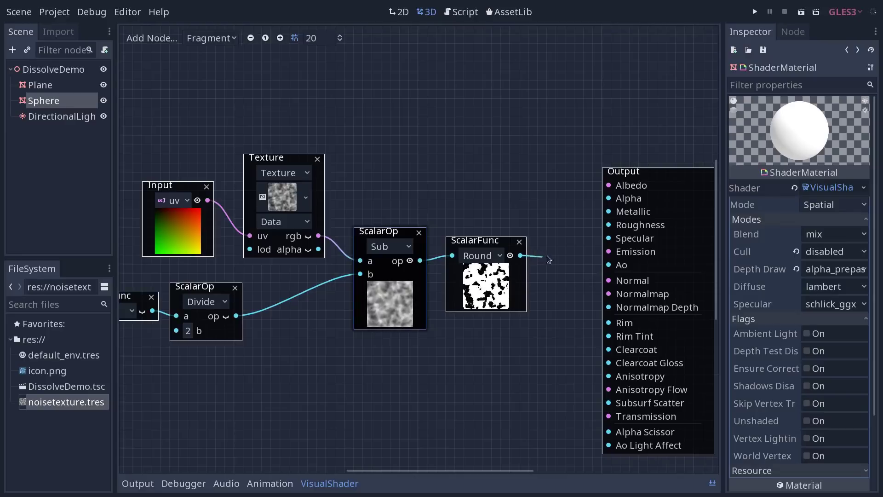
- Wire Round toward the Output, then move Sin and Divide right with the time Input beside Sin
{"action": "left_click_drag", "start_coordinate": [547, 259], "coordinate": [569, 254]}
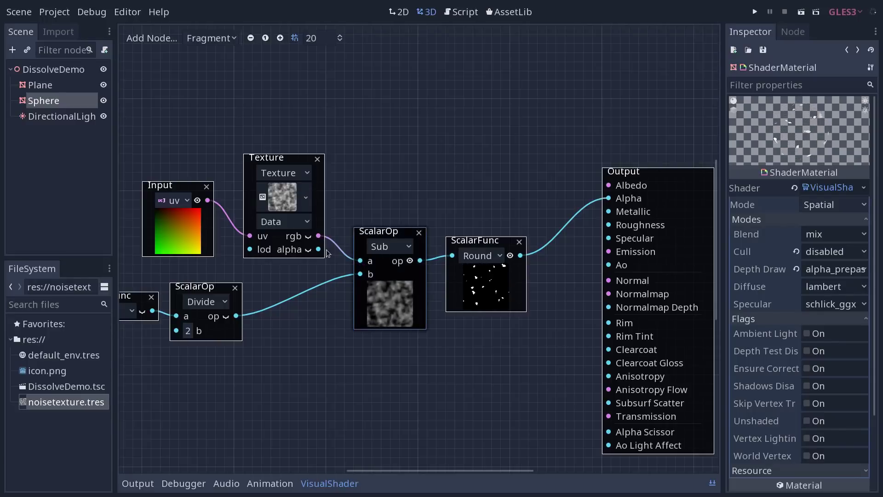
{"action": "left_click_drag", "start_coordinate": [298, 280], "coordinate": [119, 391]}
{"action": "left_click_drag", "start_coordinate": [233, 295], "coordinate": [315, 295]}
{"action": "middle_click_drag", "start_coordinate": [138, 298], "coordinate": [277, 322]}
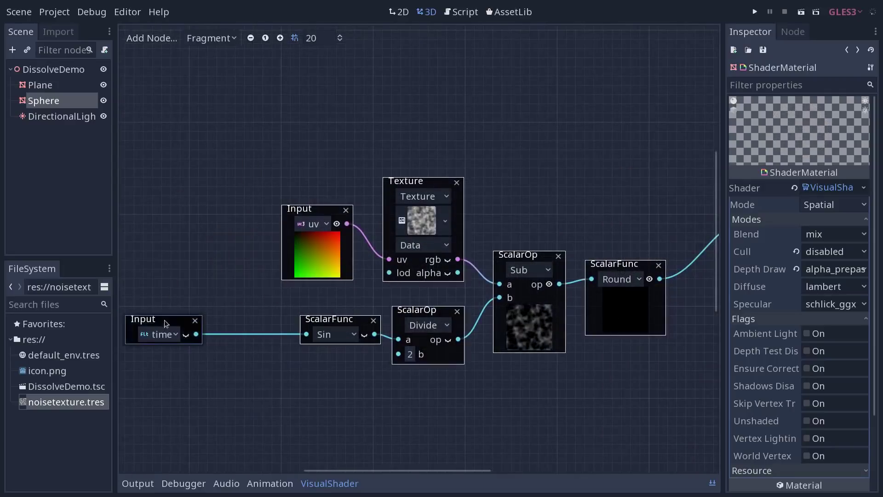
{"action": "left_click_drag", "start_coordinate": [166, 323], "coordinate": [249, 324]}
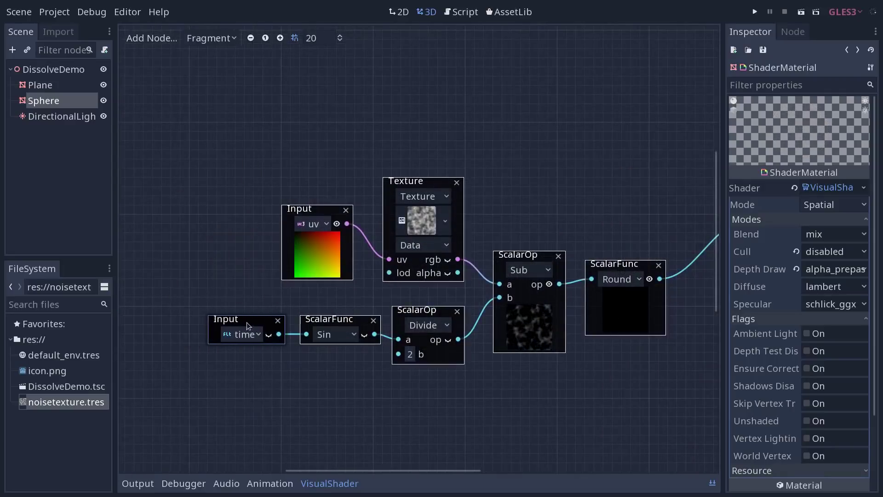
{"action": "left_click", "coordinate": [713, 483]}
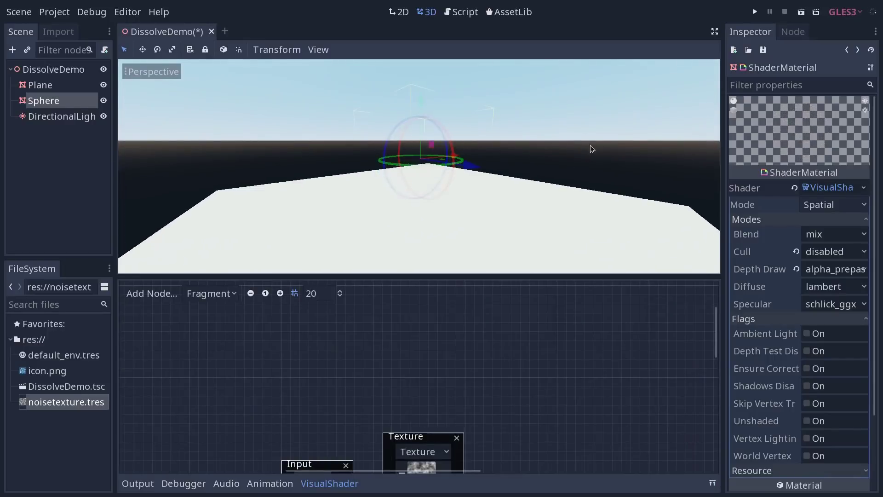
{"action": "left_click", "coordinate": [579, 163]}
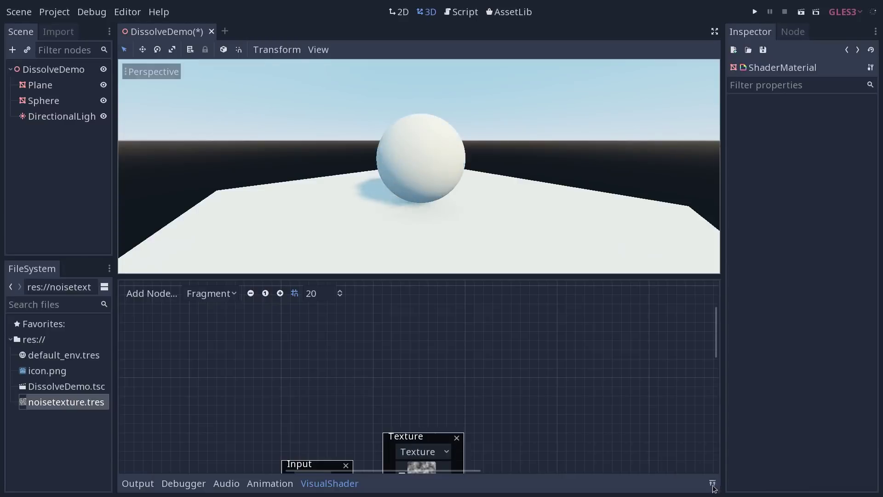
{"action": "left_click", "coordinate": [712, 483]}
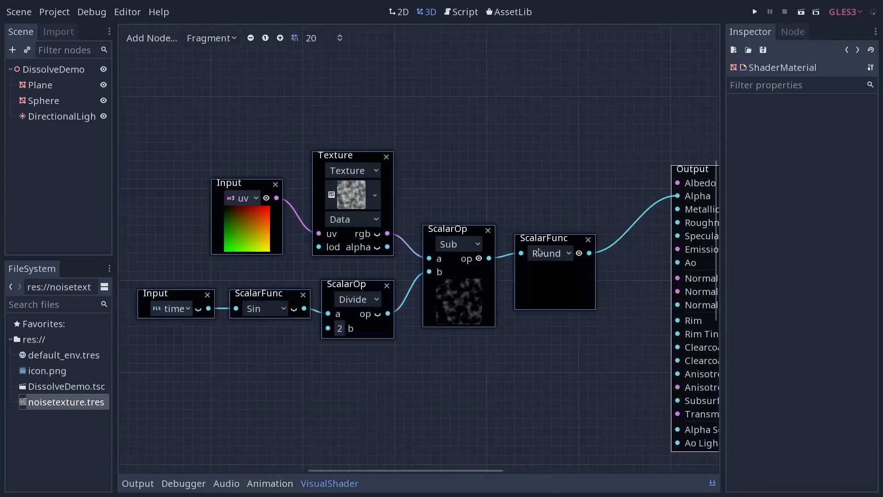
- Reposition the Round and Output nodes to straighten the Alpha connection
{"action": "middle_click_drag", "start_coordinate": [521, 227], "coordinate": [472, 198]}
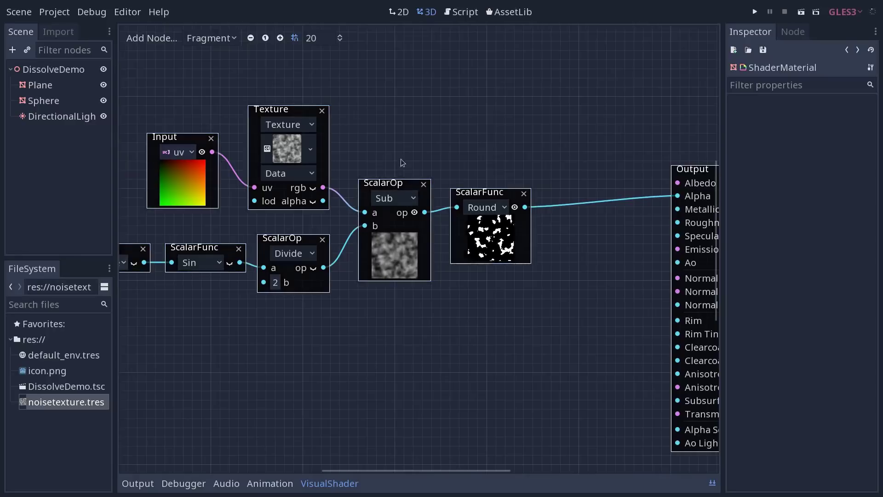
{"action": "left_click_drag", "start_coordinate": [461, 259], "coordinate": [498, 213]}
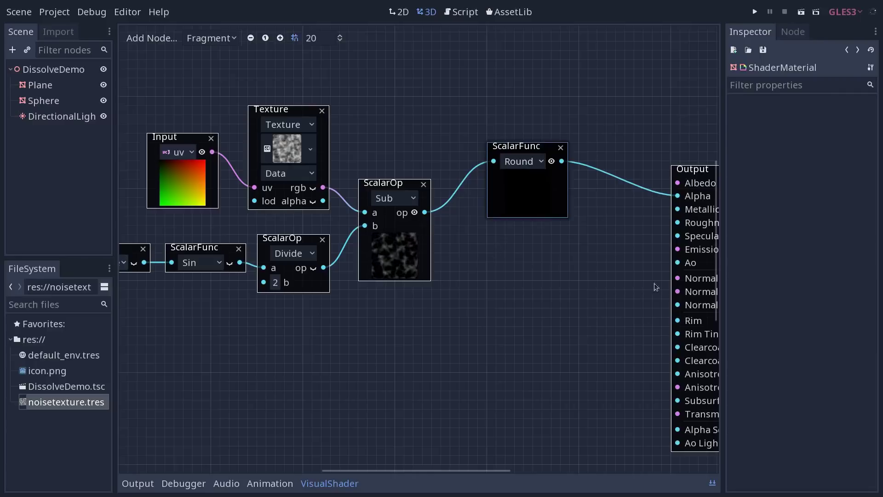
{"action": "middle_click_drag", "start_coordinate": [653, 282], "coordinate": [588, 281]}
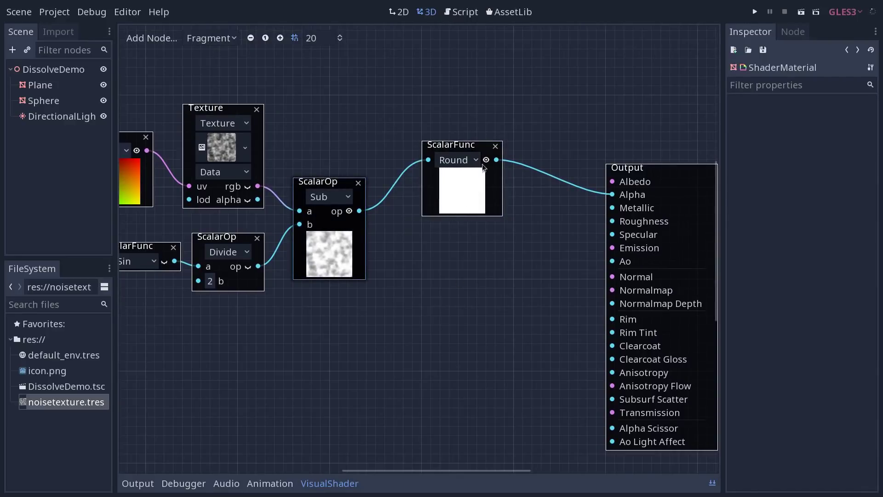
{"action": "left_click_drag", "start_coordinate": [470, 147], "coordinate": [498, 148]}
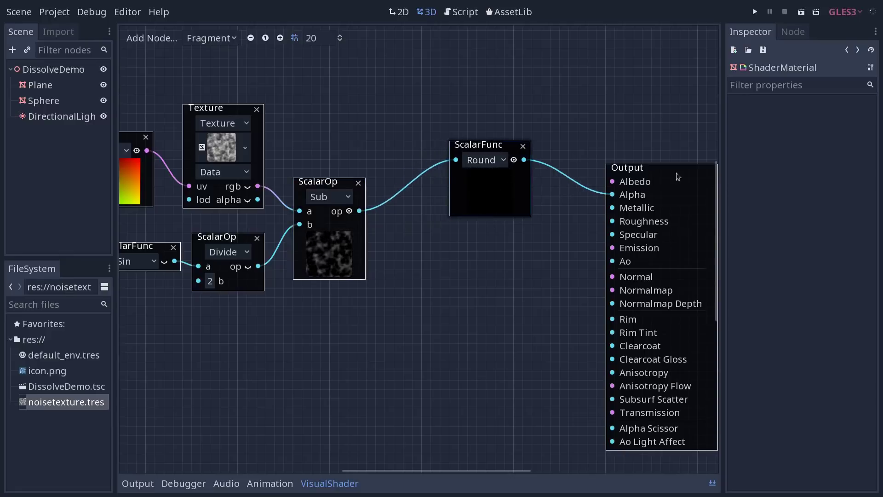
{"action": "left_click_drag", "start_coordinate": [676, 173], "coordinate": [692, 145]}
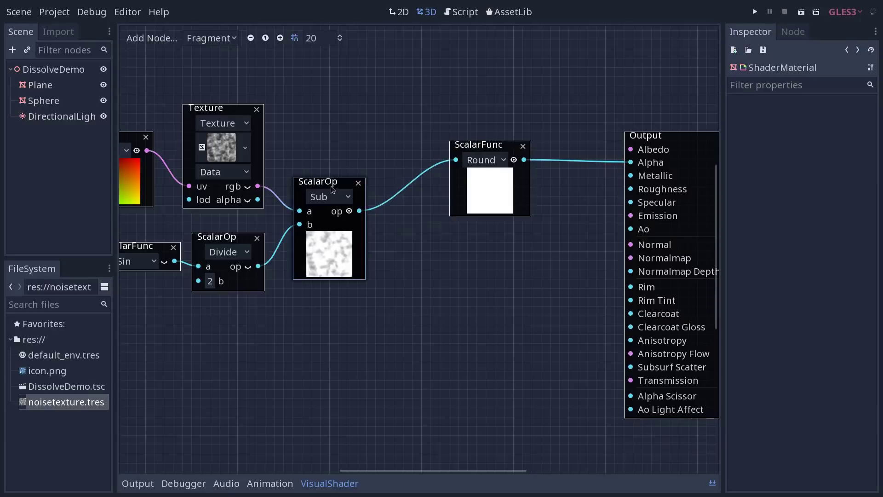
- Duplicate the noise Sub node and set its b value to 0.05
{"action": "key", "text": "ctrl+d"}
{"action": "left_click_drag", "start_coordinate": [337, 193], "coordinate": [401, 267]}
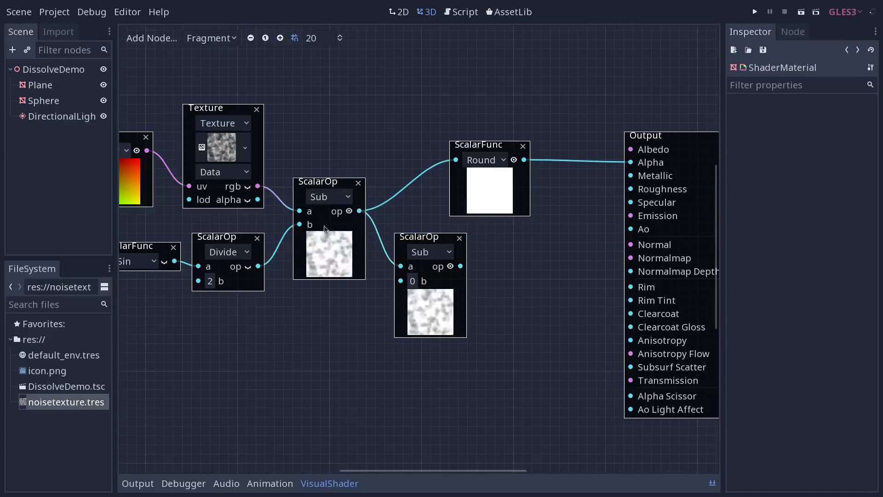
{"action": "left_click", "coordinate": [414, 283]}
{"action": "type", "text": "0"}
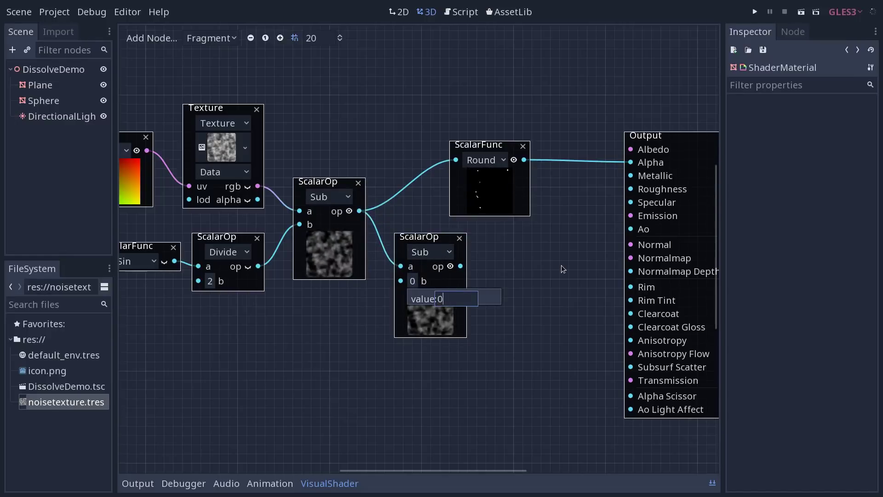
{"action": "type", "text": ".05"}
{"action": "key", "text": "Return"}
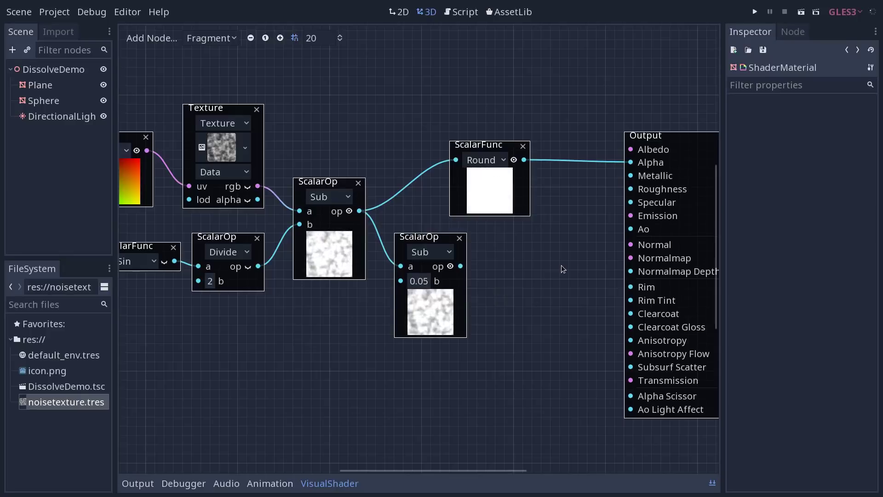
{"action": "middle_click_drag", "start_coordinate": [518, 248], "coordinate": [483, 242]}
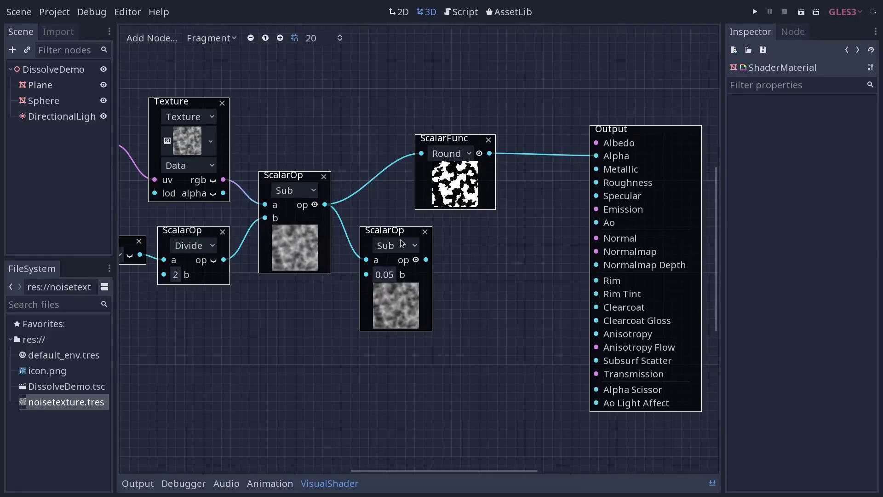
{"action": "middle_click_drag", "start_coordinate": [457, 242], "coordinate": [407, 241]}
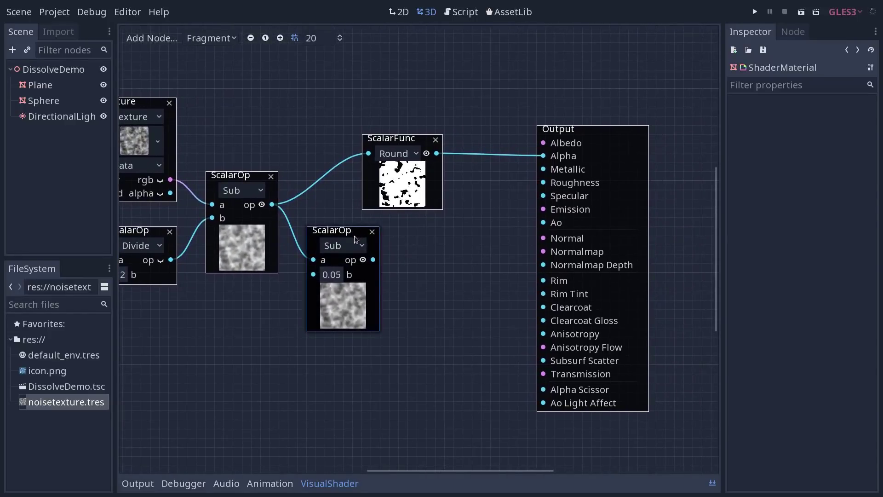
- Duplicate it again, feeding the 0.05 result into b and setting a to 1
{"action": "key", "text": "ctrl+d"}
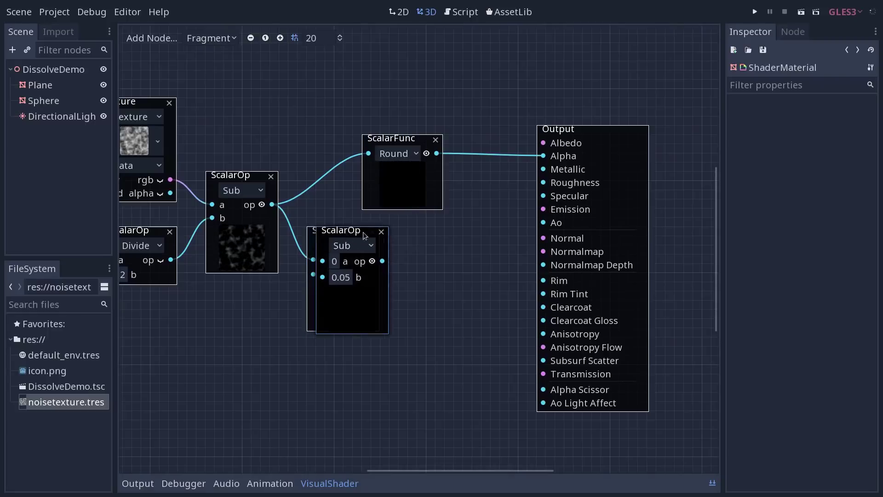
{"action": "left_click_drag", "start_coordinate": [350, 236], "coordinate": [400, 245]}
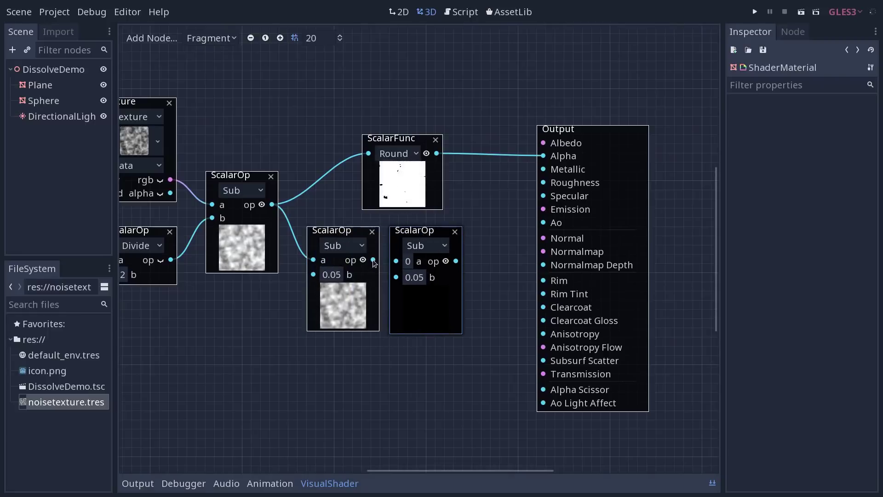
{"action": "left_click_drag", "start_coordinate": [373, 260], "coordinate": [396, 277]}
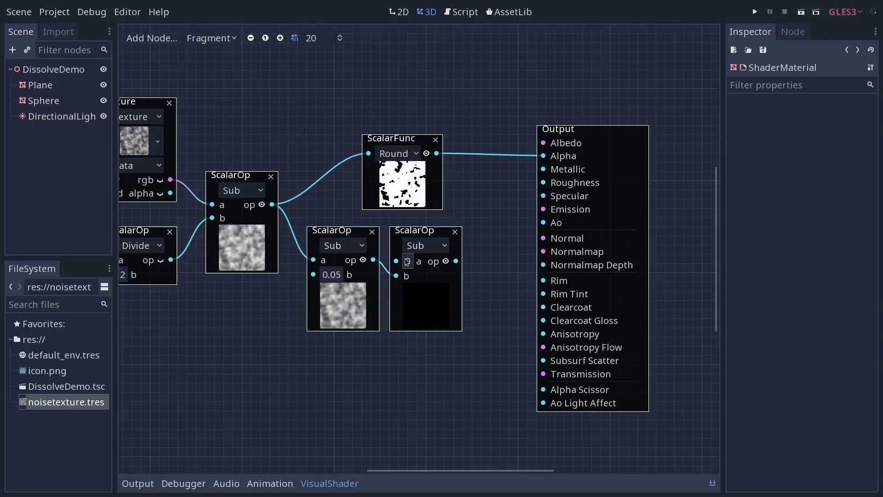
{"action": "left_click", "coordinate": [406, 276]}
{"action": "type", "text": "1"}
{"action": "key", "text": "Return"}
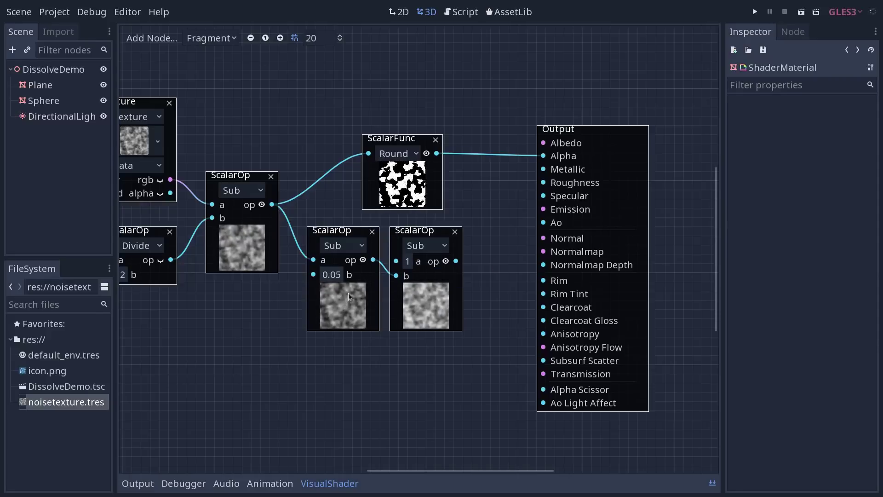
{"action": "scroll", "coordinate": [501, 277], "scroll_direction": "right", "scroll_amount": 3}
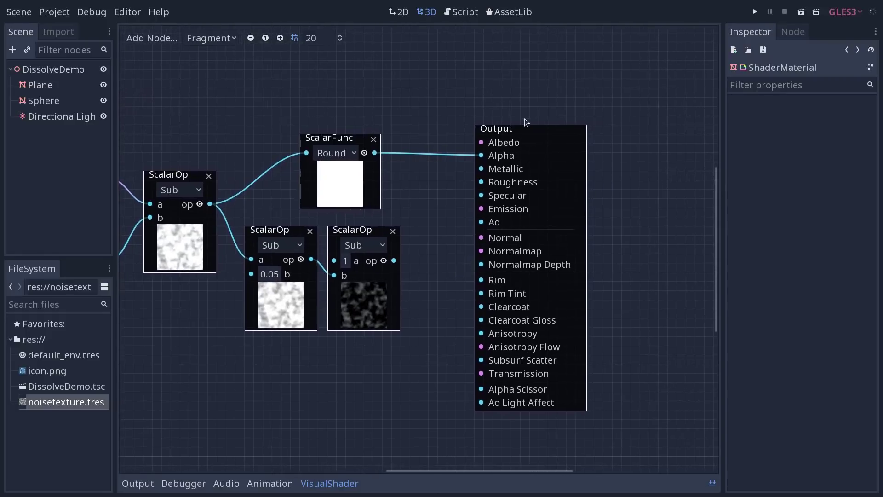
{"action": "left_click_drag", "start_coordinate": [586, 134], "coordinate": [622, 125]}
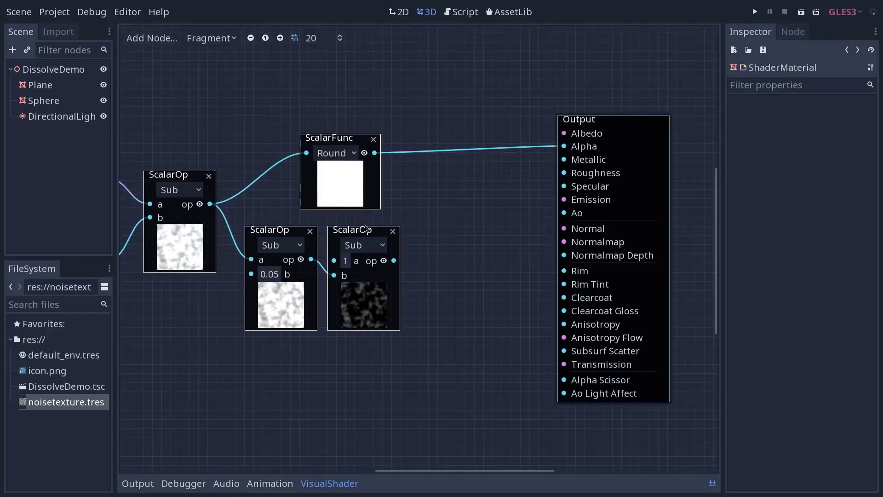
{"action": "left_click", "coordinate": [341, 144]}
- Duplicate the Round node and feed the 1-minus Sub result into the copy
{"action": "key", "text": "ctrl+d"}
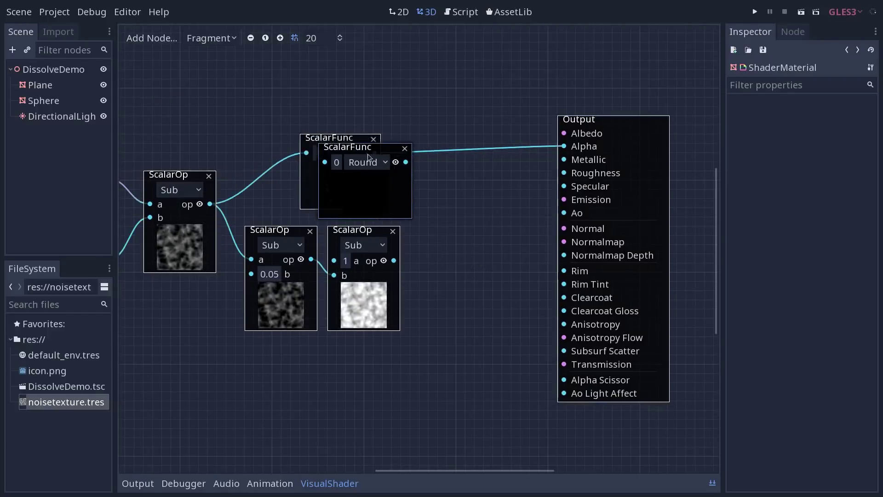
{"action": "left_click_drag", "start_coordinate": [368, 157], "coordinate": [459, 232]}
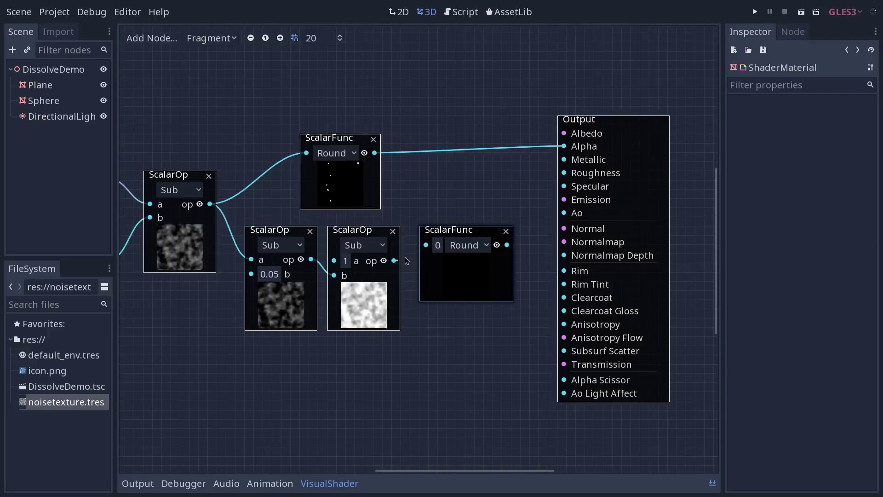
{"action": "left_click_drag", "start_coordinate": [394, 260], "coordinate": [426, 245]}
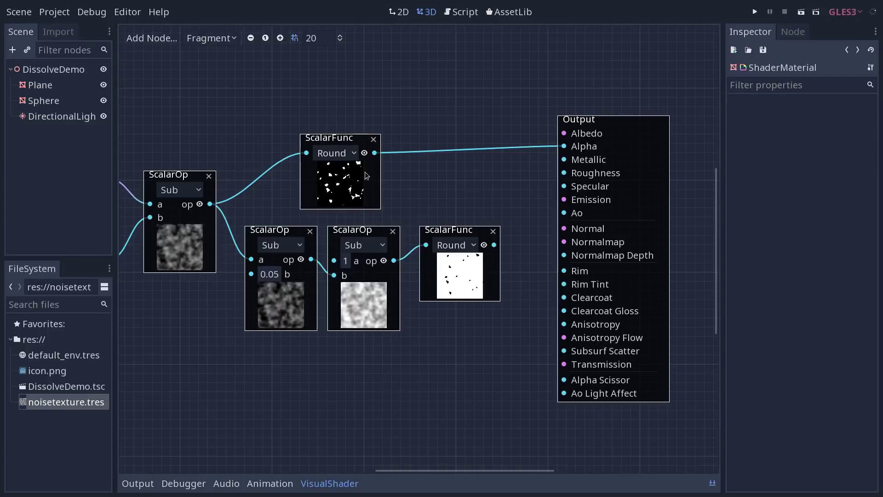
{"action": "middle_click_drag", "start_coordinate": [513, 222], "coordinate": [449, 228]}
{"action": "left_click_drag", "start_coordinate": [552, 129], "coordinate": [634, 129]}
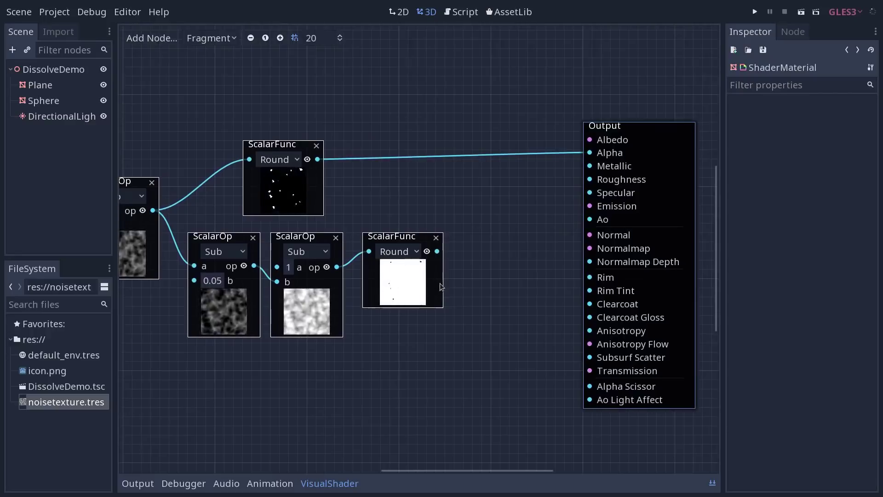
{"action": "middle_click_drag", "start_coordinate": [440, 279], "coordinate": [422, 269]}
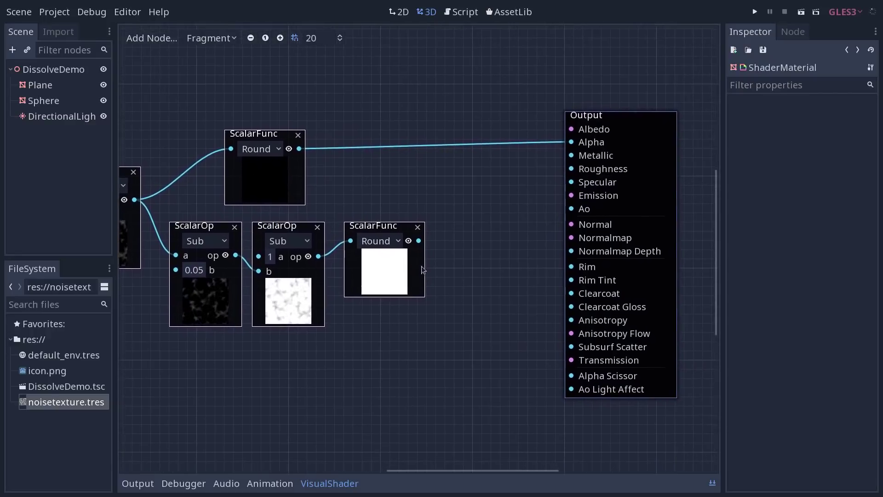
{"action": "right_click", "coordinate": [463, 232]}
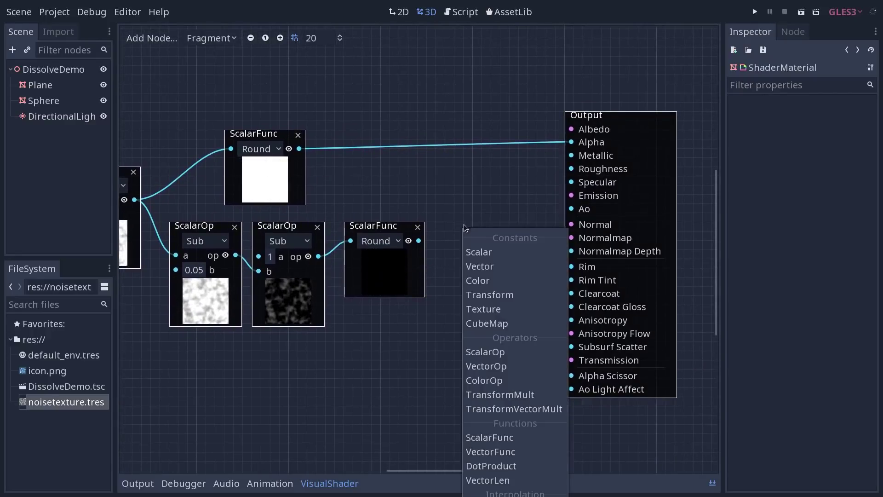
- Add a VectorOp node beside the second Round node, taking its output in a
{"action": "left_click", "coordinate": [485, 368]}
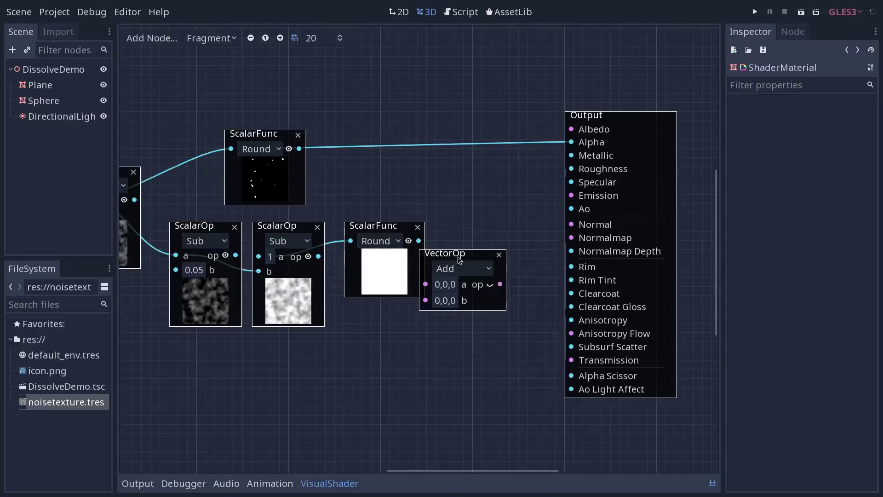
{"action": "left_click_drag", "start_coordinate": [452, 258], "coordinate": [491, 224]}
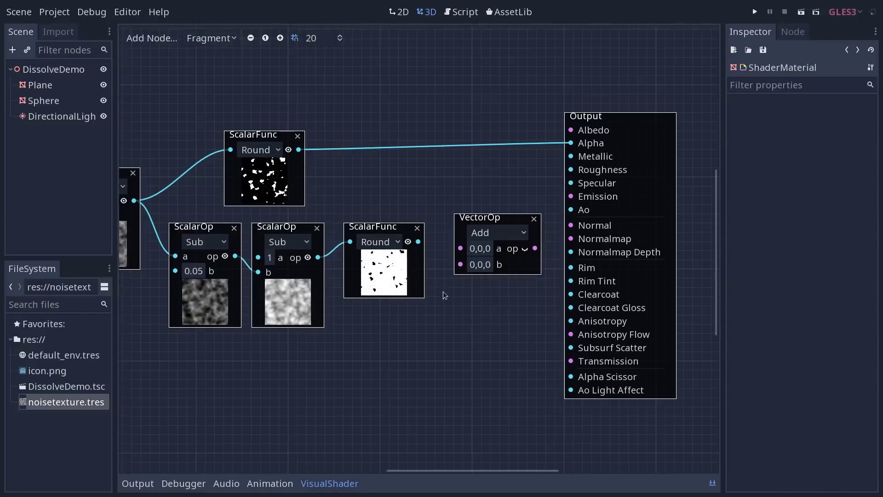
{"action": "middle_click_drag", "start_coordinate": [442, 291], "coordinate": [428, 267]}
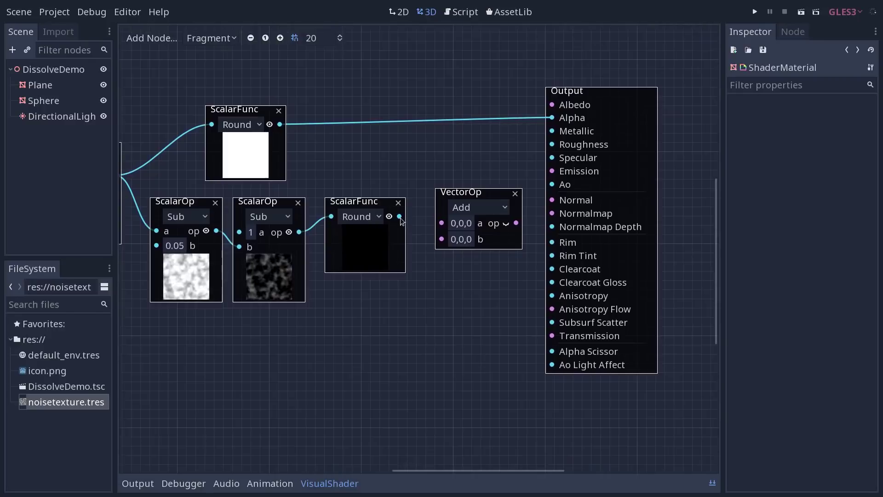
{"action": "left_click_drag", "start_coordinate": [401, 221], "coordinate": [443, 222]}
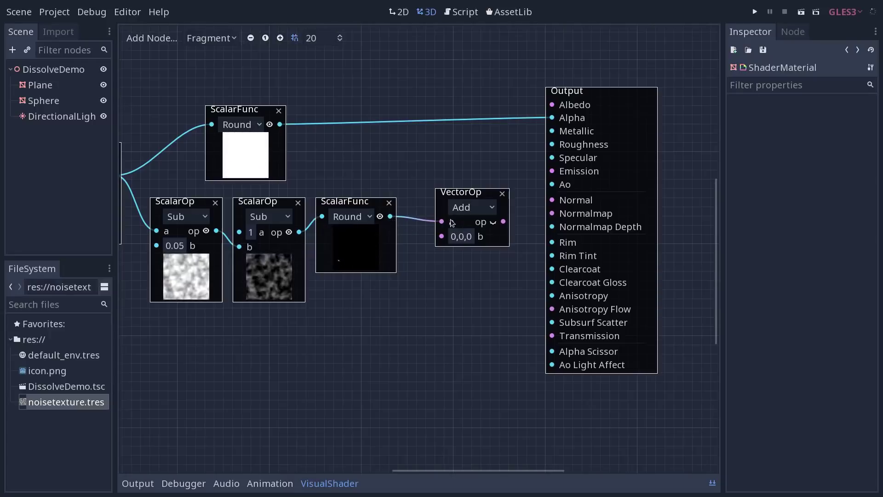
{"action": "right_click", "coordinate": [372, 287]}
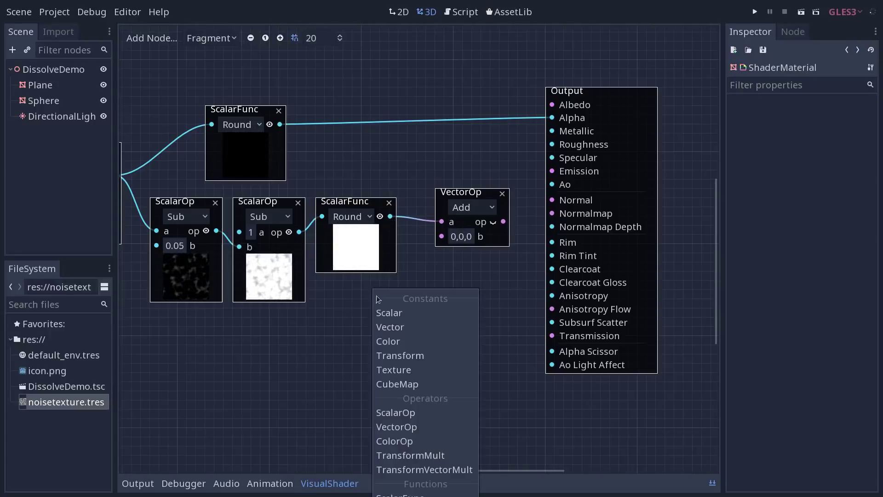
- Add a Color node into the VectorOp's b input and switch the operation to Multiply
{"action": "left_click", "coordinate": [394, 344]}
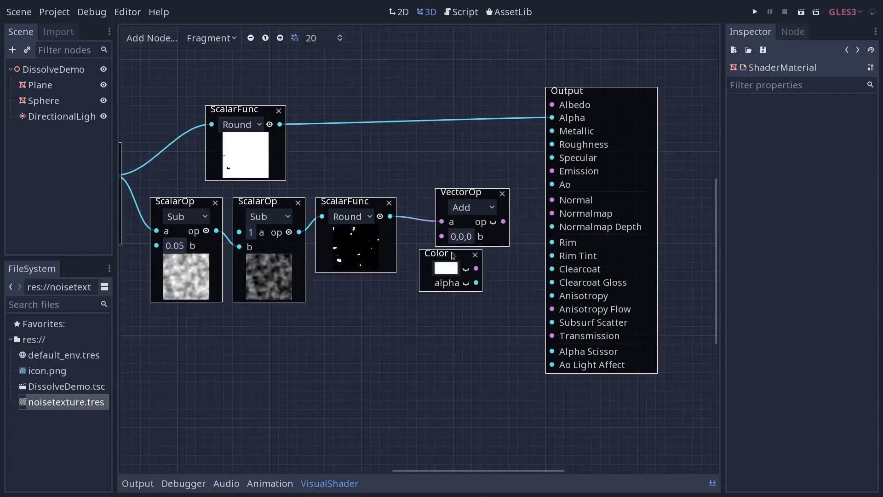
{"action": "left_click_drag", "start_coordinate": [456, 250], "coordinate": [370, 290]}
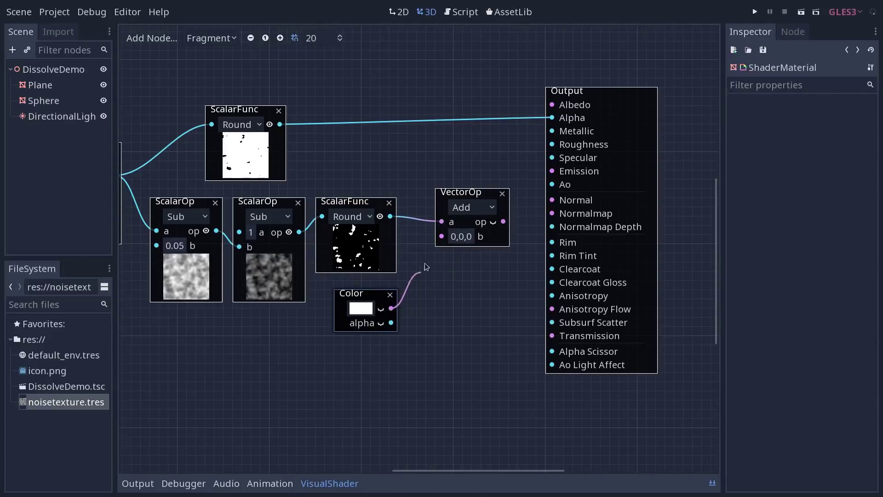
{"action": "left_click_drag", "start_coordinate": [426, 267], "coordinate": [441, 236]}
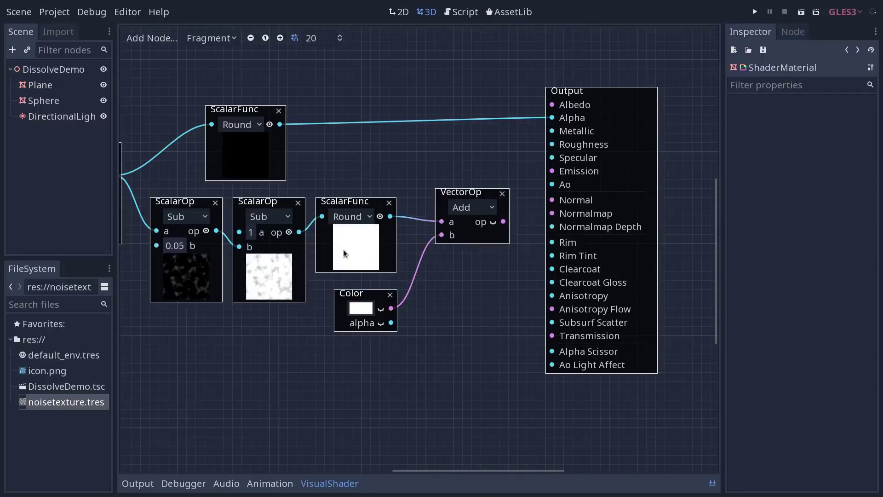
{"action": "left_click", "coordinate": [479, 209]}
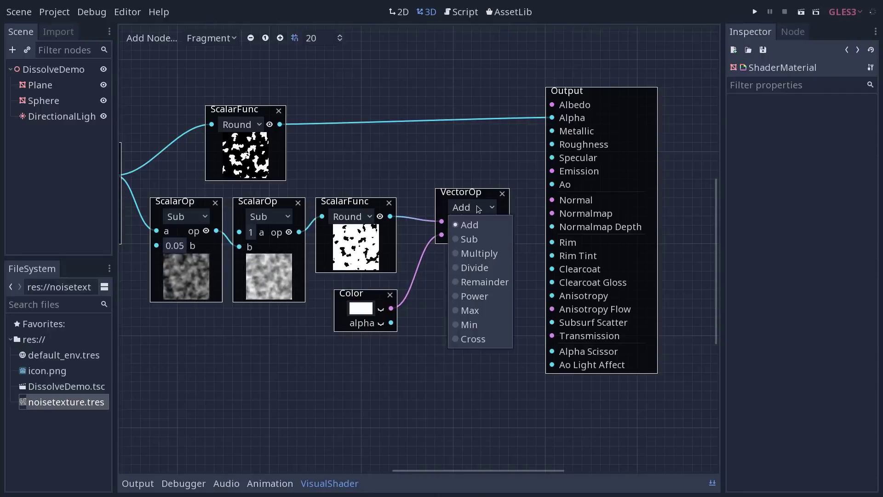
{"action": "left_click", "coordinate": [486, 256]}
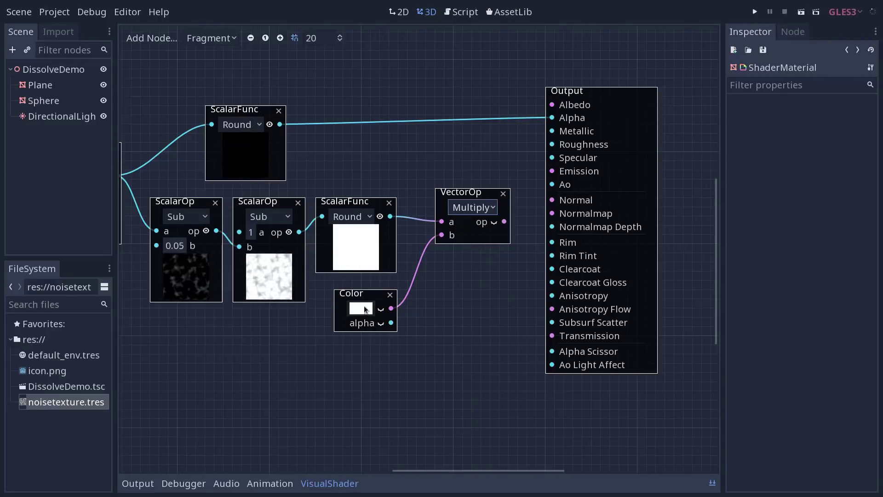
{"action": "left_click", "coordinate": [495, 222]}
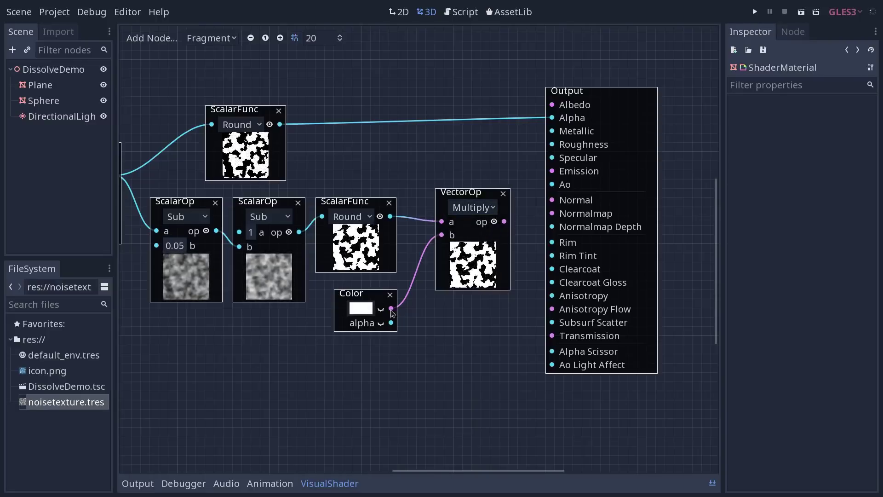
- Make the colour orange (e68202) and wire the product into Output Emission
{"action": "left_click", "coordinate": [361, 308]}
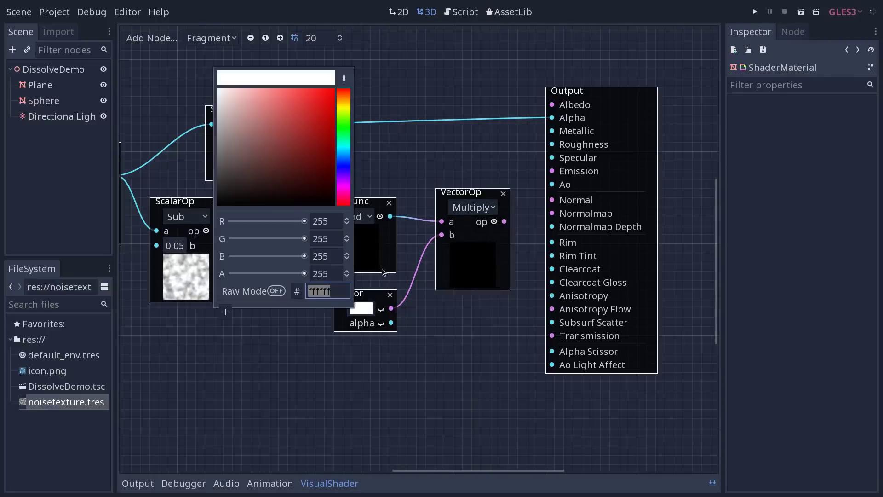
{"action": "left_click", "coordinate": [342, 98]}
{"action": "left_click_drag", "start_coordinate": [294, 107], "coordinate": [321, 124]}
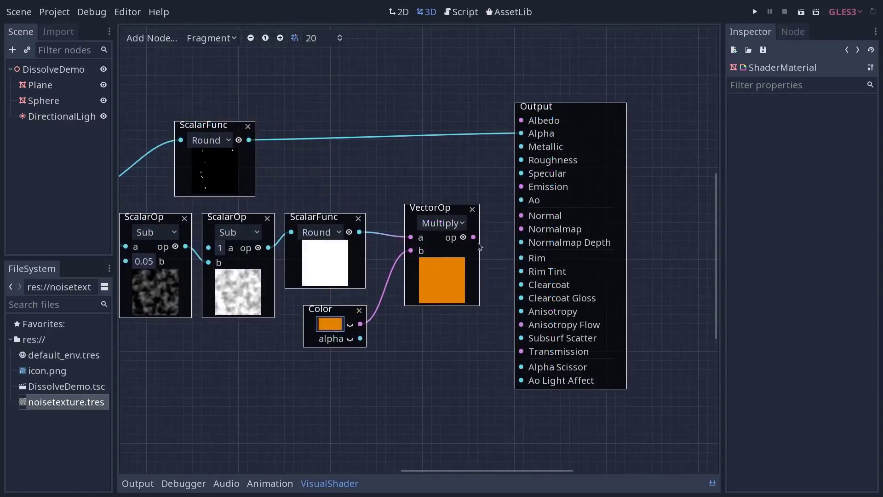
{"action": "left_click_drag", "start_coordinate": [478, 242], "coordinate": [484, 230]}
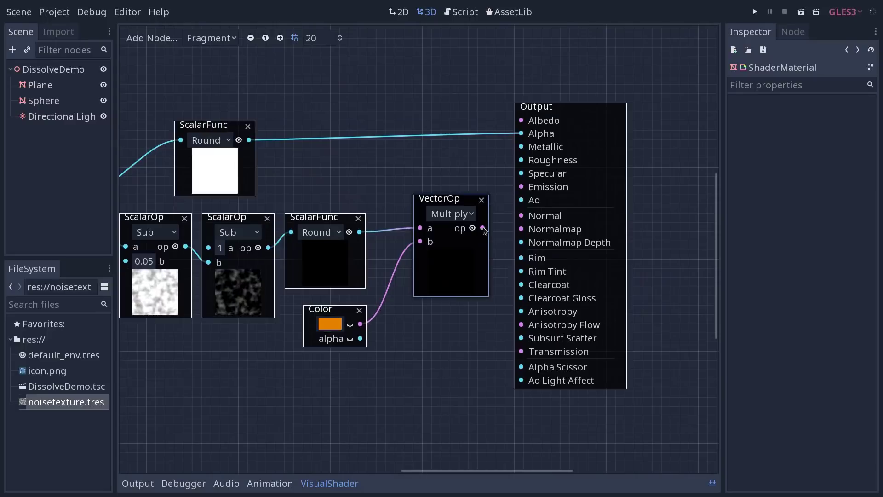
{"action": "left_click_drag", "start_coordinate": [509, 199], "coordinate": [521, 186]}
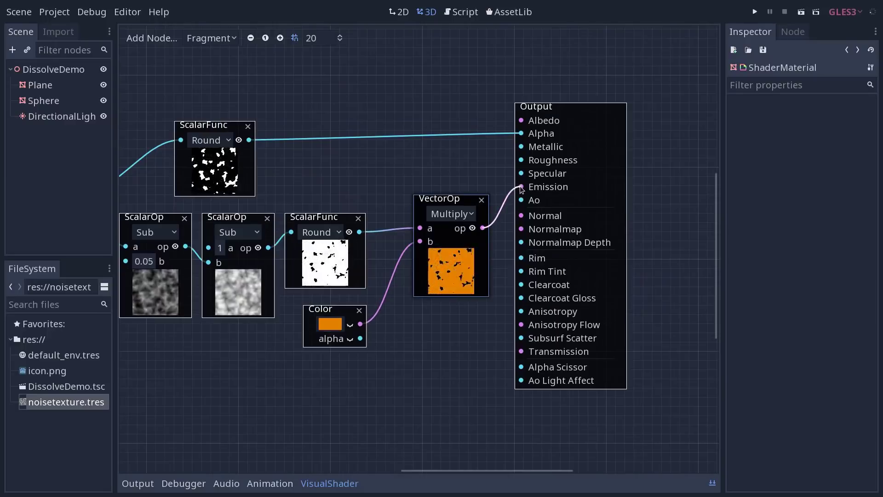
{"action": "left_click", "coordinate": [712, 483]}
- Orbit around the dissolving sphere, inspect noisetexture.tres settings, then reselect the Sphere
{"action": "middle_click_drag", "start_coordinate": [533, 223], "coordinate": [547, 191]}
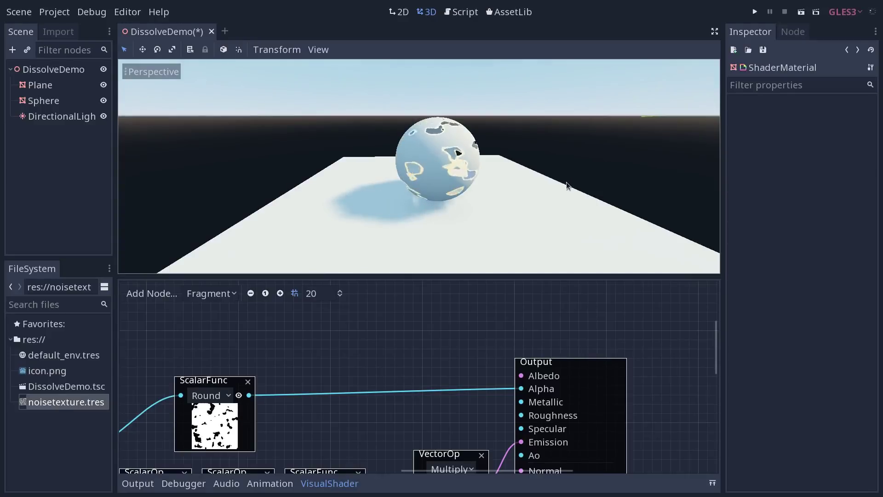
{"action": "middle_click_drag", "start_coordinate": [567, 183], "coordinate": [478, 177]}
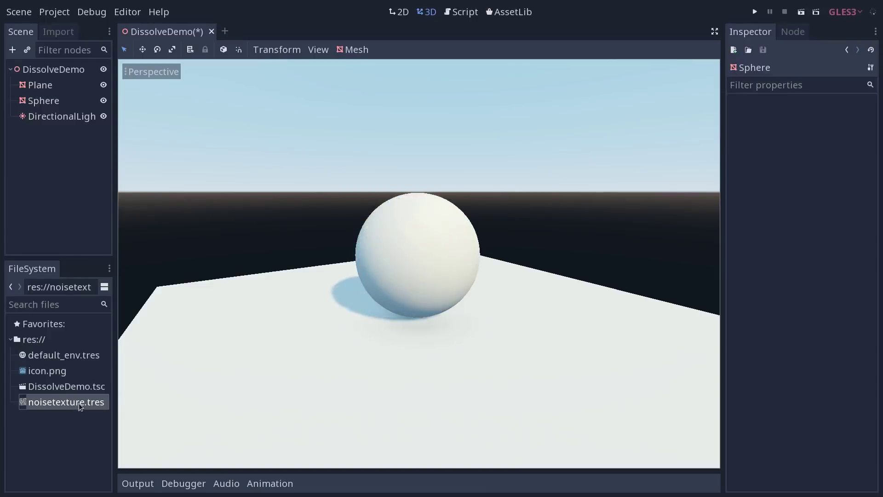
{"action": "left_click", "coordinate": [78, 403]}
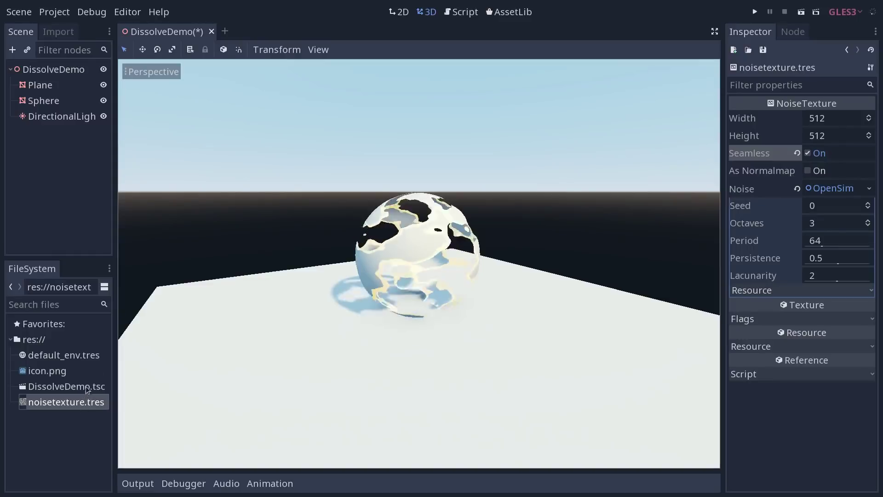
{"action": "left_click", "coordinate": [846, 50]}
- Open the sphere's shader graph full-size and pan across the texture, Sin and output nodes
{"action": "left_click", "coordinate": [847, 50]}
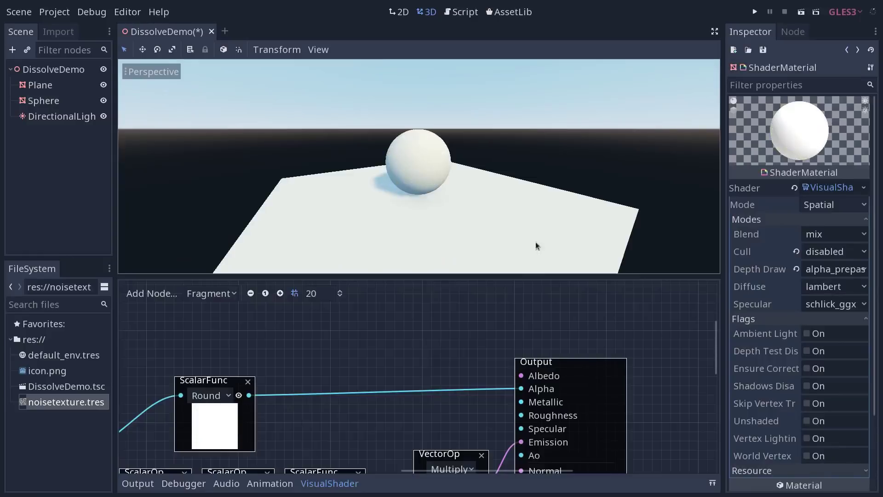
{"action": "left_click_drag", "start_coordinate": [457, 275], "coordinate": [460, 236]}
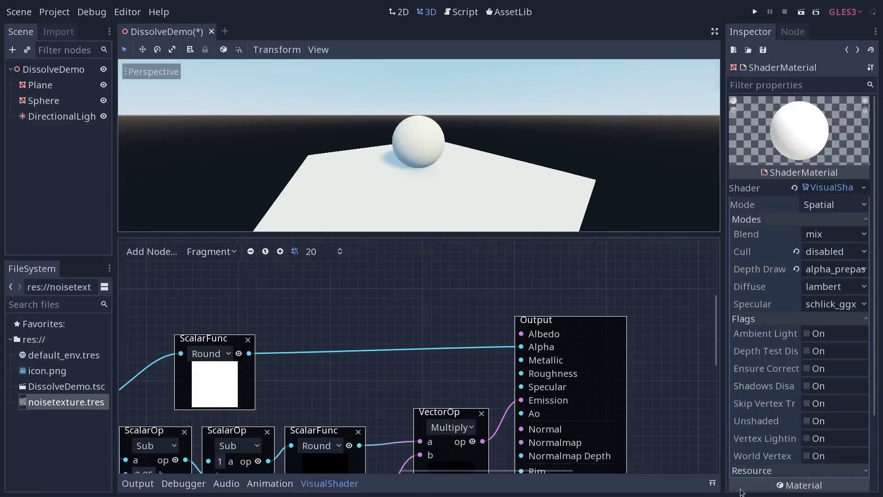
{"action": "left_click", "coordinate": [713, 482]}
{"action": "middle_click_drag", "start_coordinate": [405, 332], "coordinate": [642, 383]}
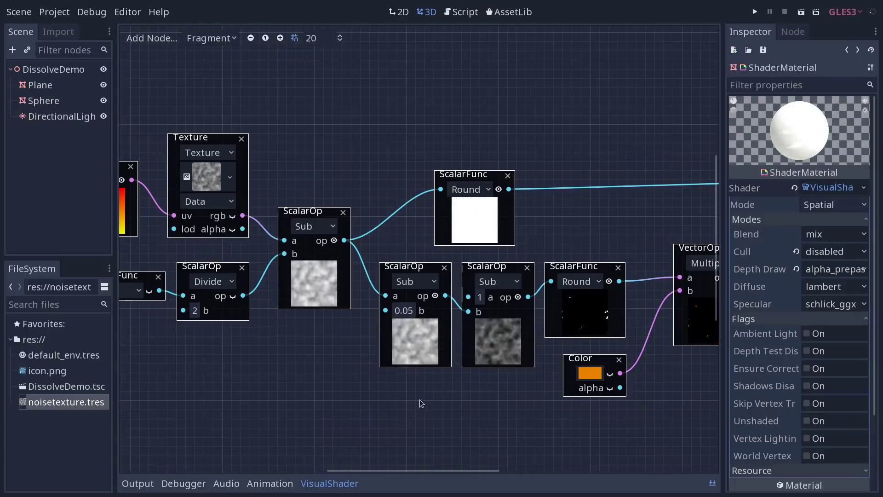
{"action": "middle_click_drag", "start_coordinate": [420, 399], "coordinate": [362, 383]}
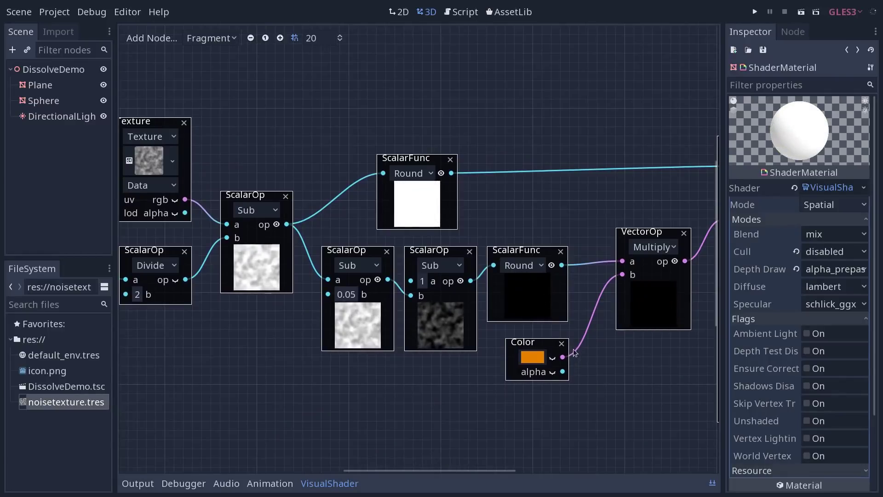
{"action": "scroll", "coordinate": [316, 389], "scroll_direction": "left", "scroll_amount": 4, "text": "shift"}
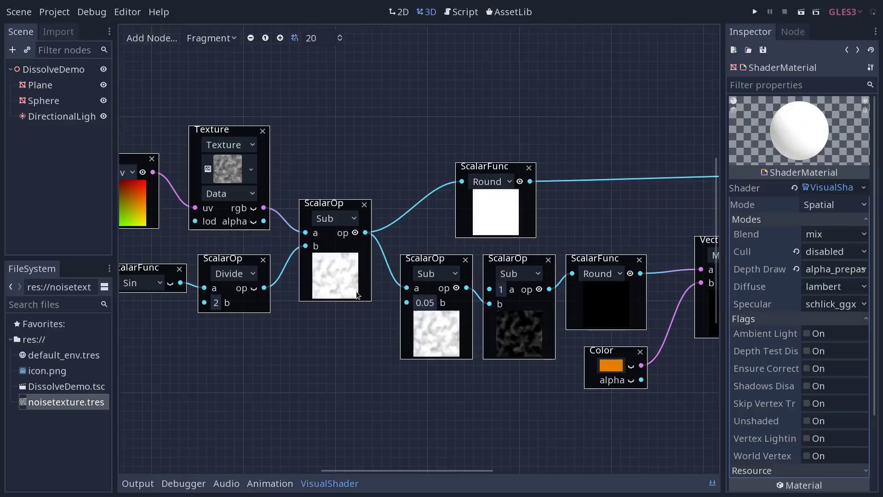
{"action": "middle_click_drag", "start_coordinate": [356, 295], "coordinate": [289, 282]}
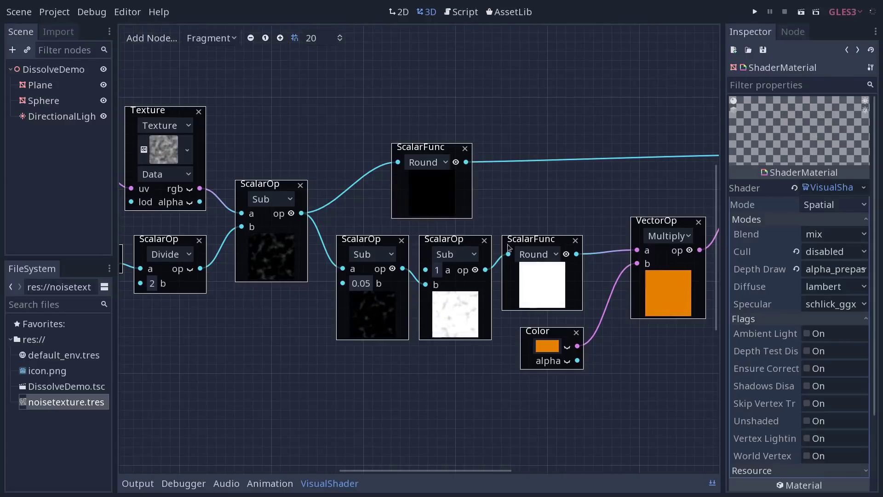
- Close the shader graph and orbit the 3D view to watch the sphere dissolve
{"action": "left_click", "coordinate": [712, 483]}
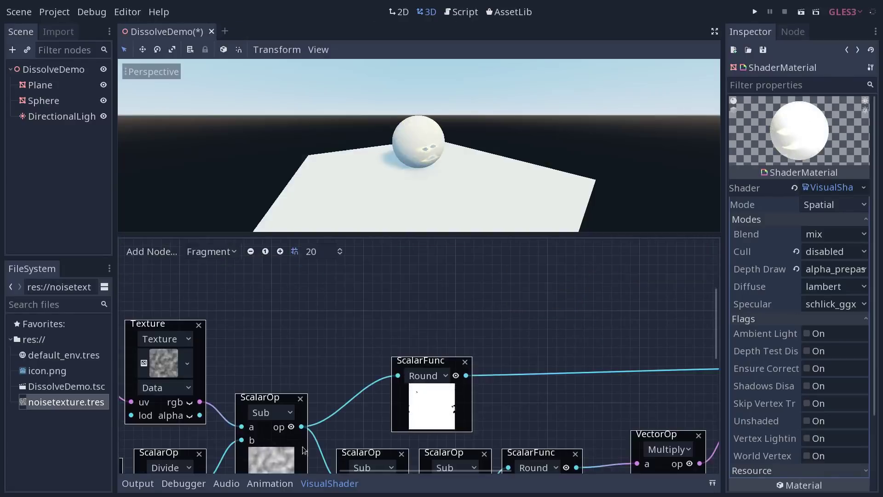
{"action": "left_click", "coordinate": [304, 484]}
{"action": "middle_click_drag", "start_coordinate": [506, 321], "coordinate": [495, 321]}
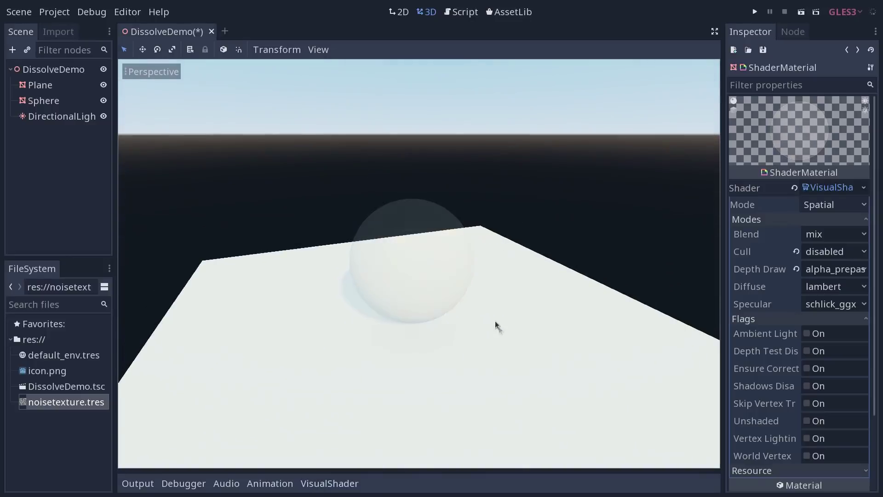